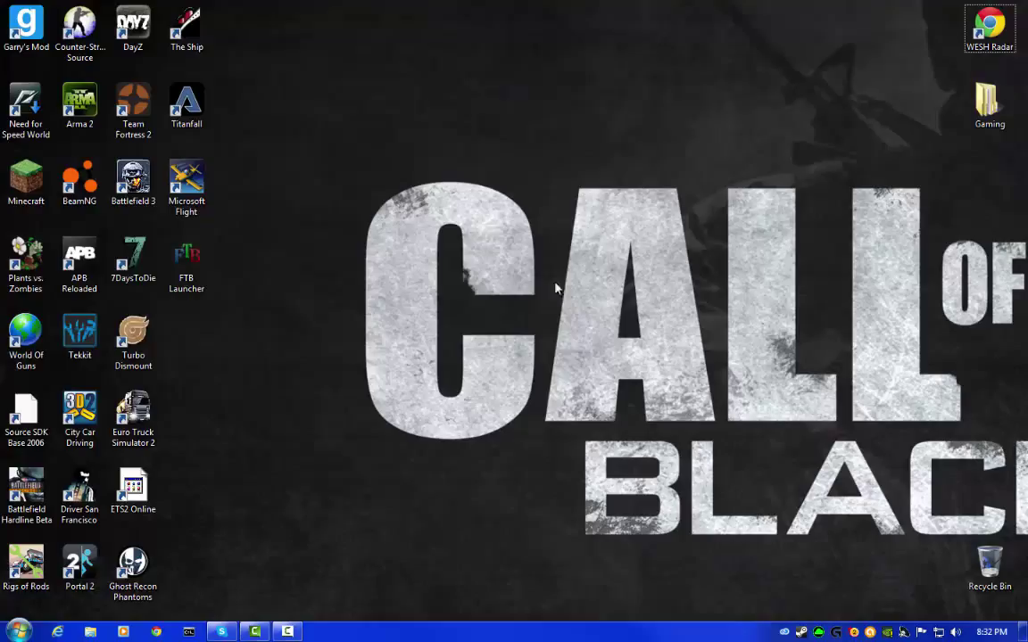
Step: Open NVIDIA Control Panel from the desktop menu and go to Change resolution
right_click(444, 204)
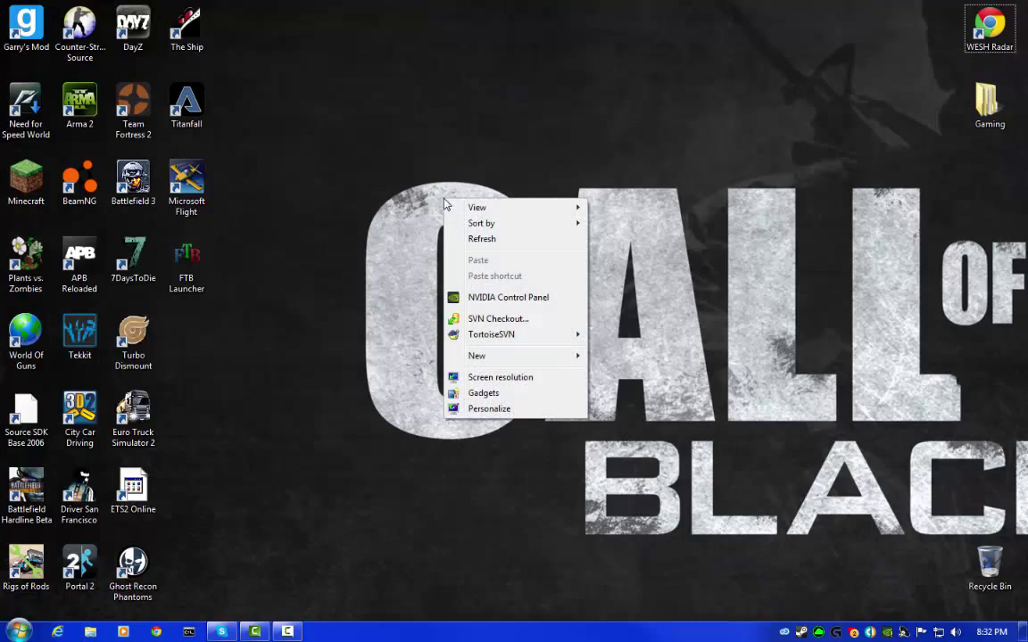
left_click(494, 298)
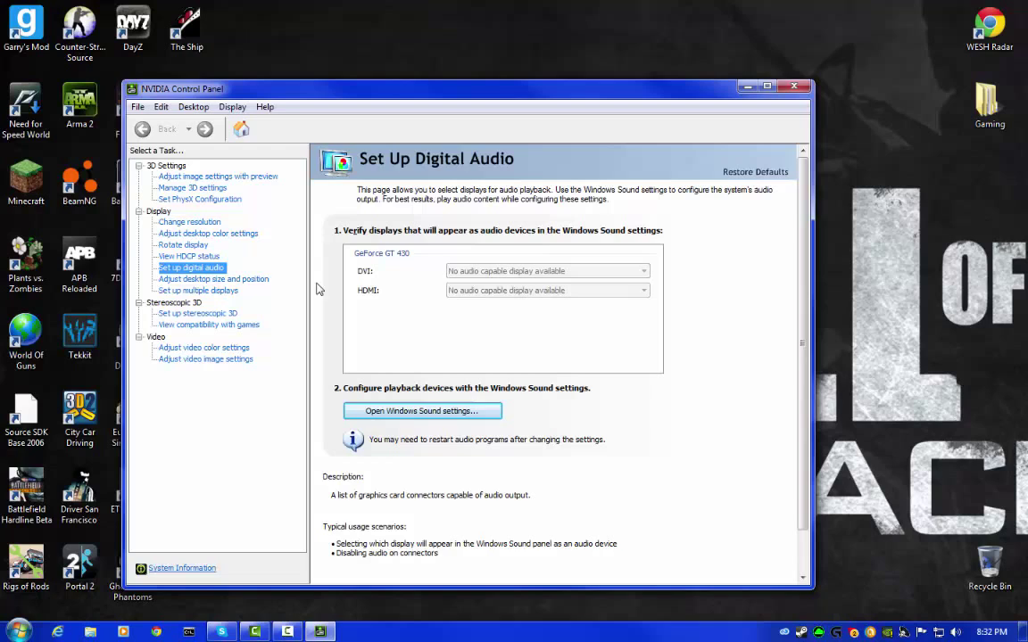
left_click(200, 290)
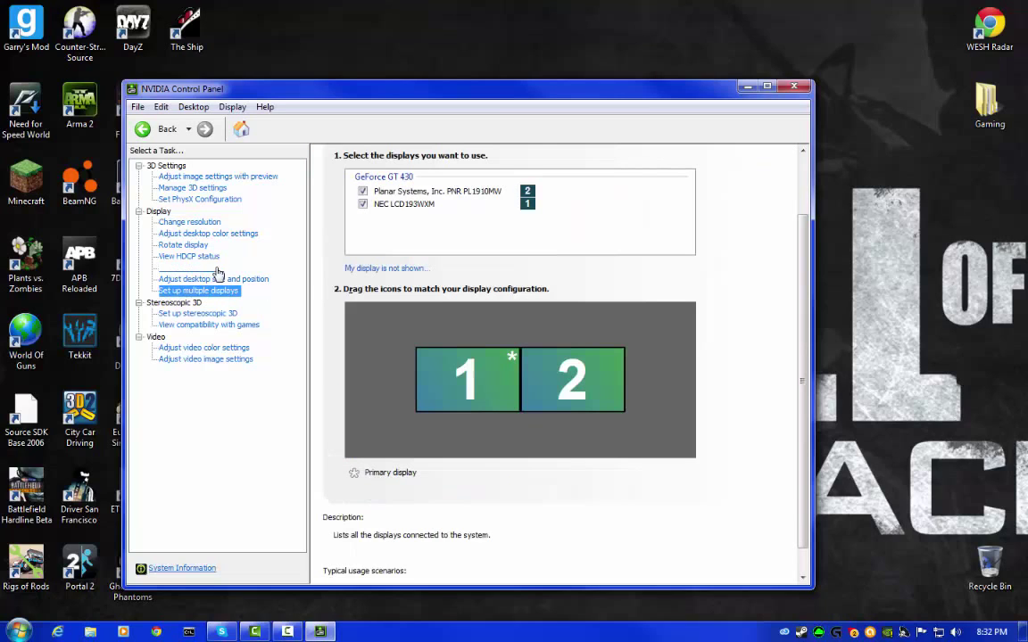
left_click(197, 223)
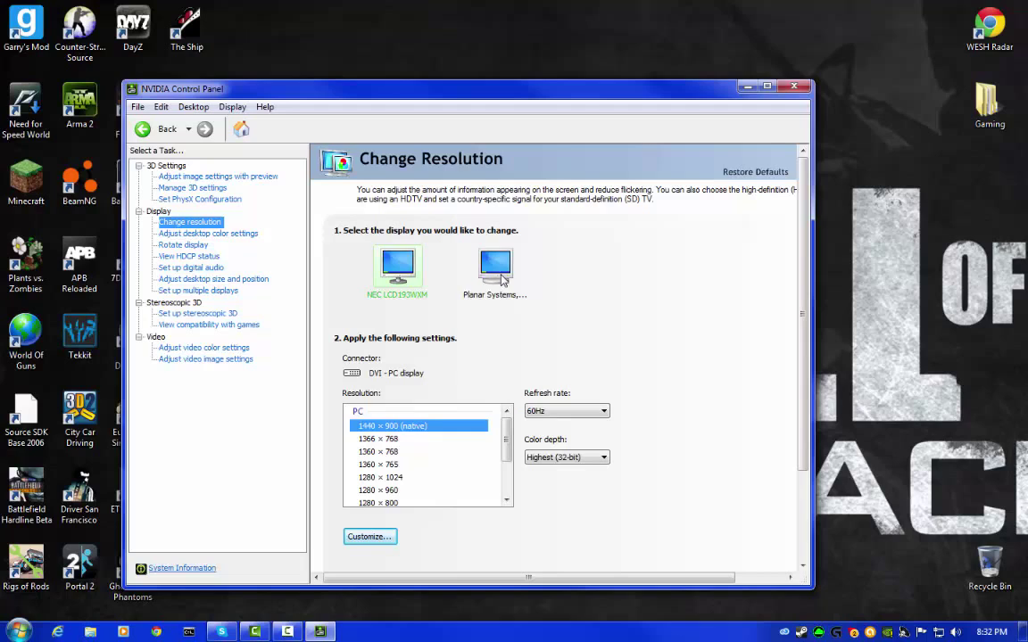
Step: Check that both the Planar Systems and NEC monitors run at 1440 × 900
left_click(494, 267)
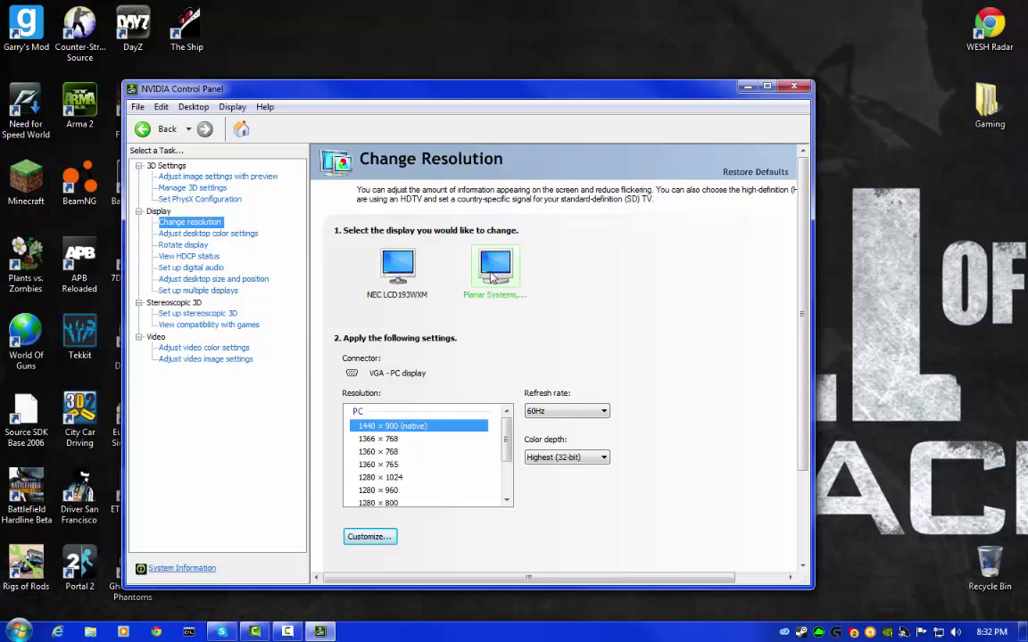
key("Left")
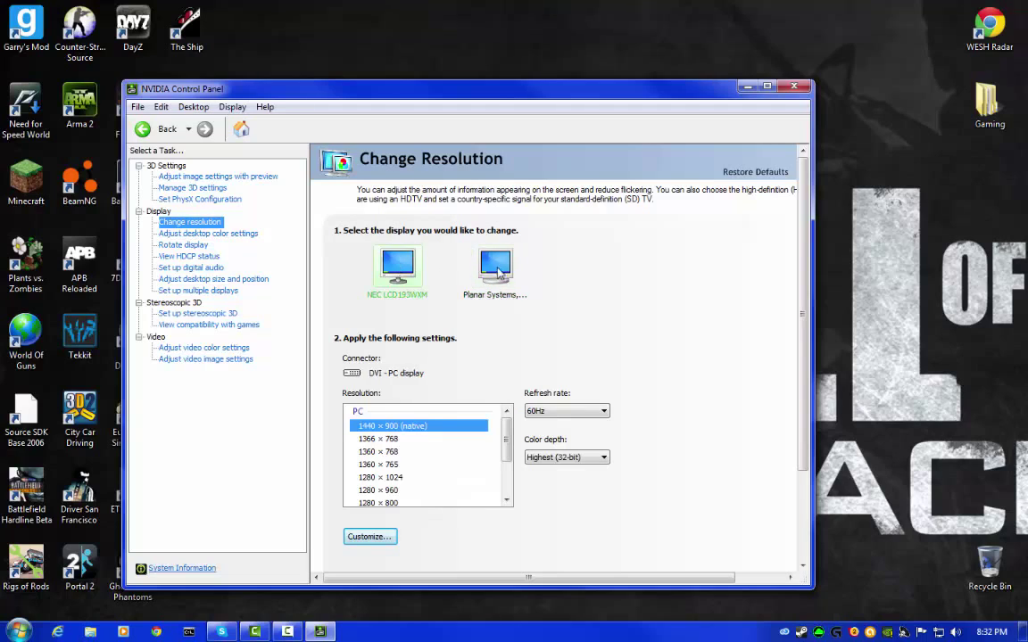
key("Right")
key("Left")
key("Right")
key("Left")
key("Right")
key("Left")
left_click(496, 266)
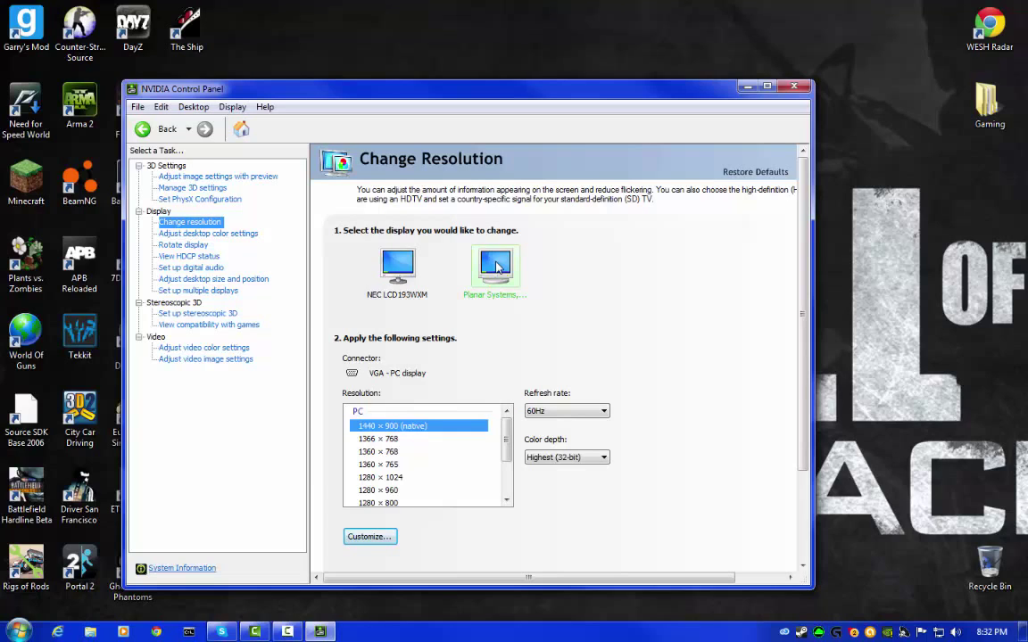
left_click(407, 284)
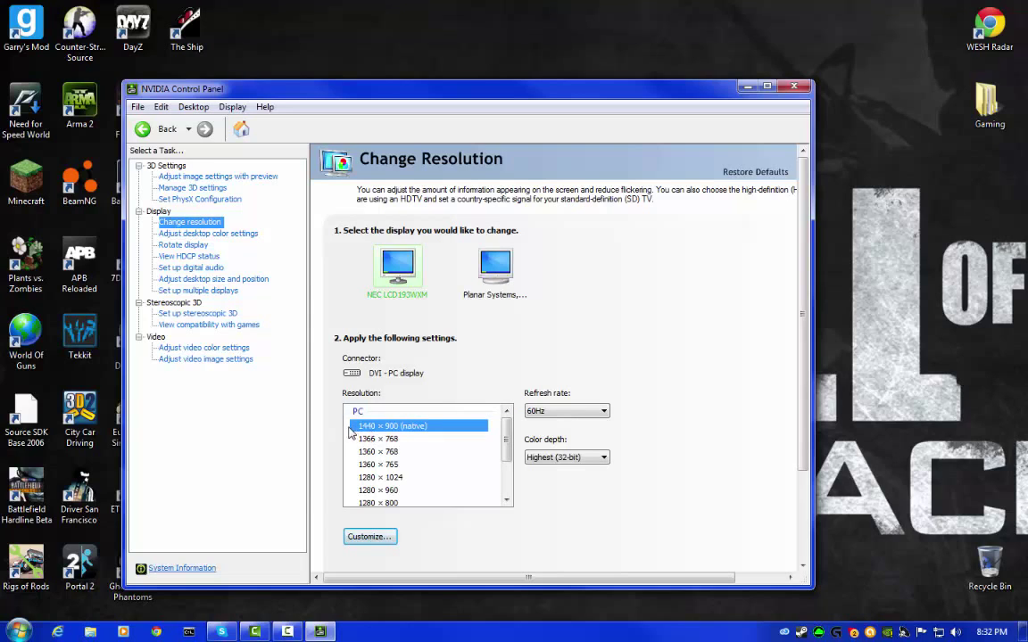
left_click(495, 267)
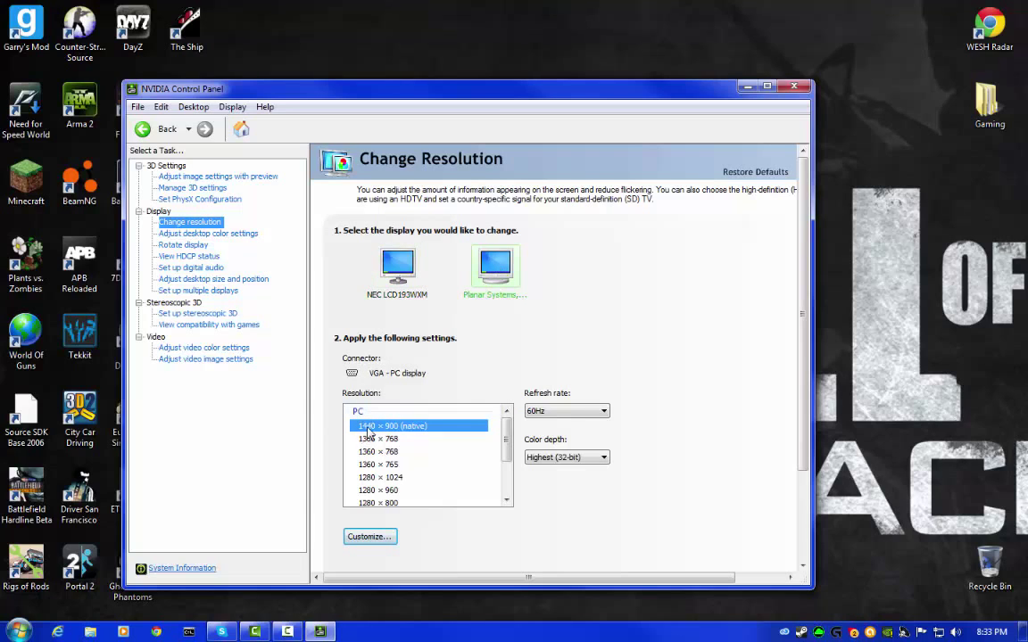
Step: Open Calculator, compute 1440 + 1440 = 2880, and move it to the top-right
left_click(19, 631)
type("cal")
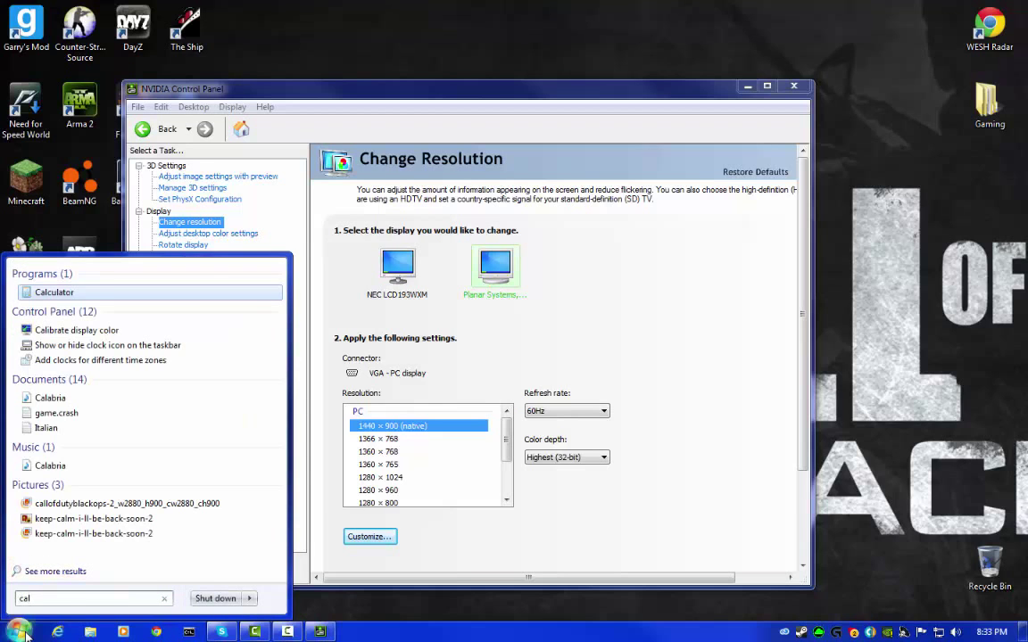
key("Return")
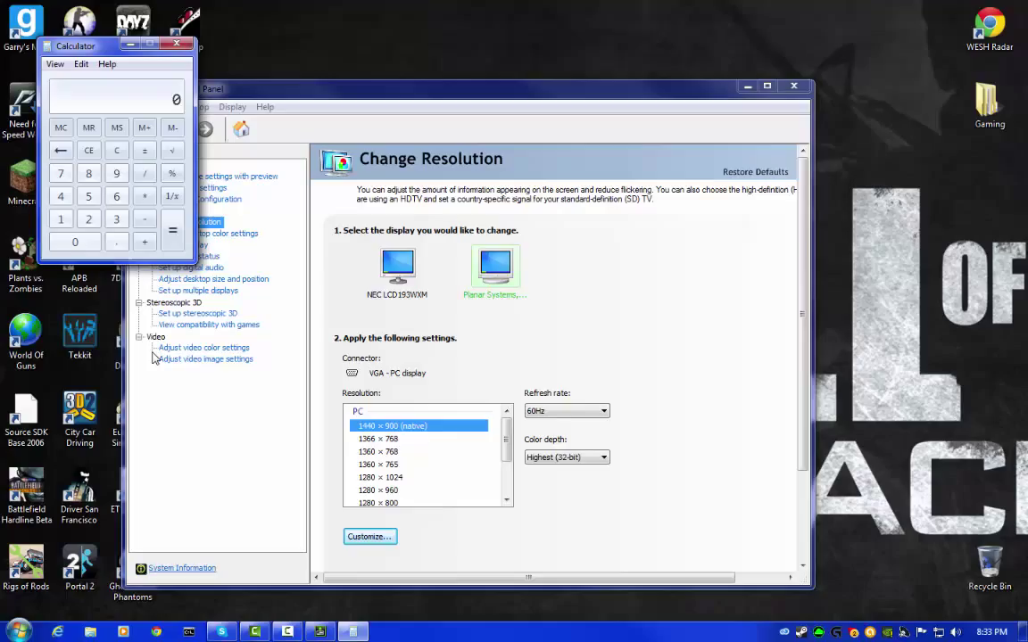
type("1440")
key("plus")
type("1440")
left_click(173, 230)
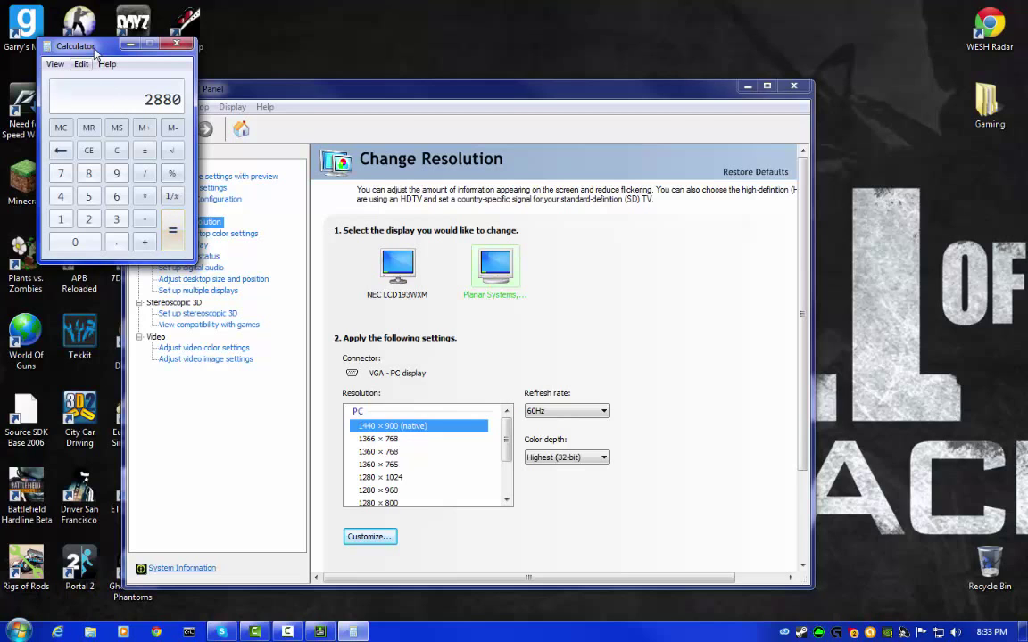
left_click_drag(94, 53, 894, 36)
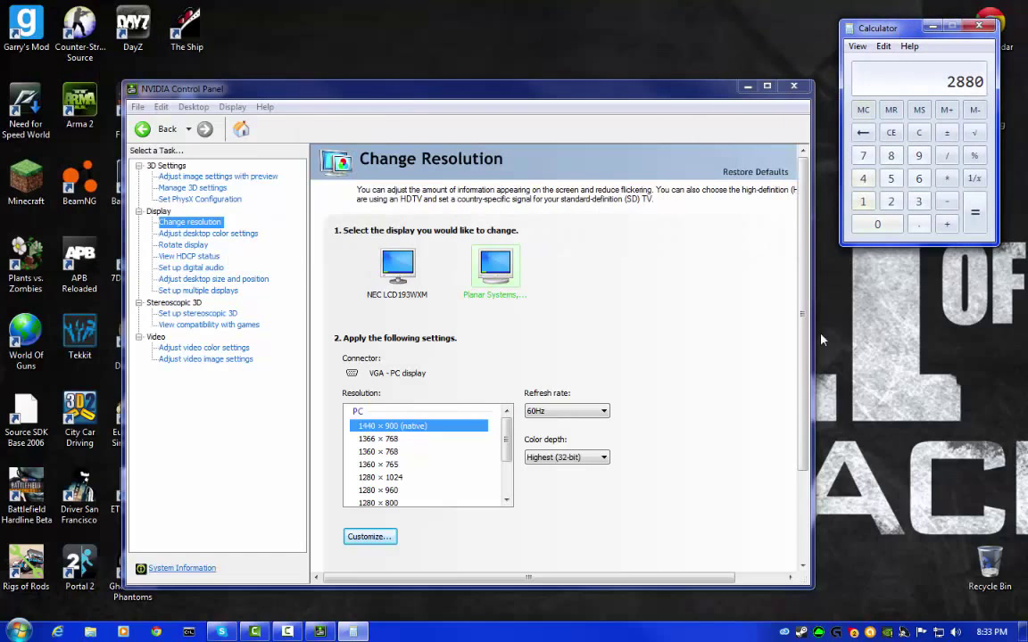
Step: Create a new sticky note reading 2880X900
left_click(11, 627)
type("s")
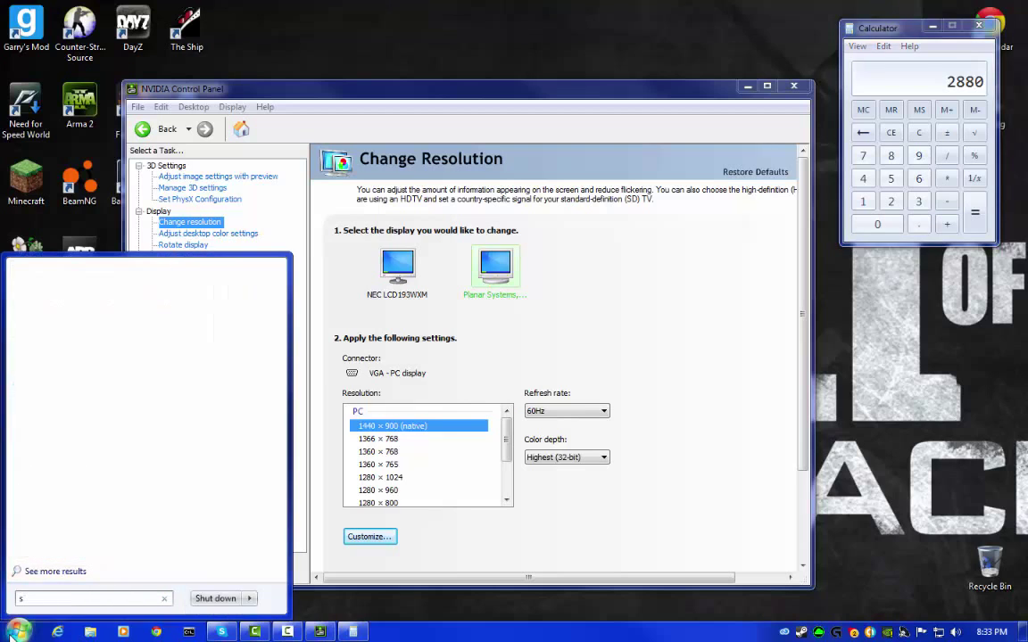
type("tick")
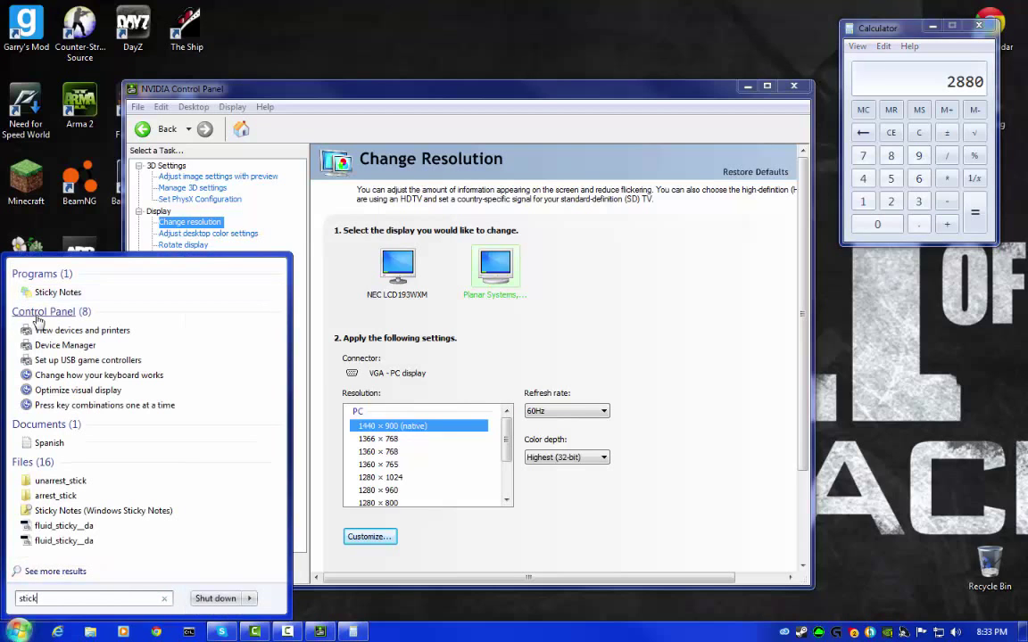
left_click(120, 294)
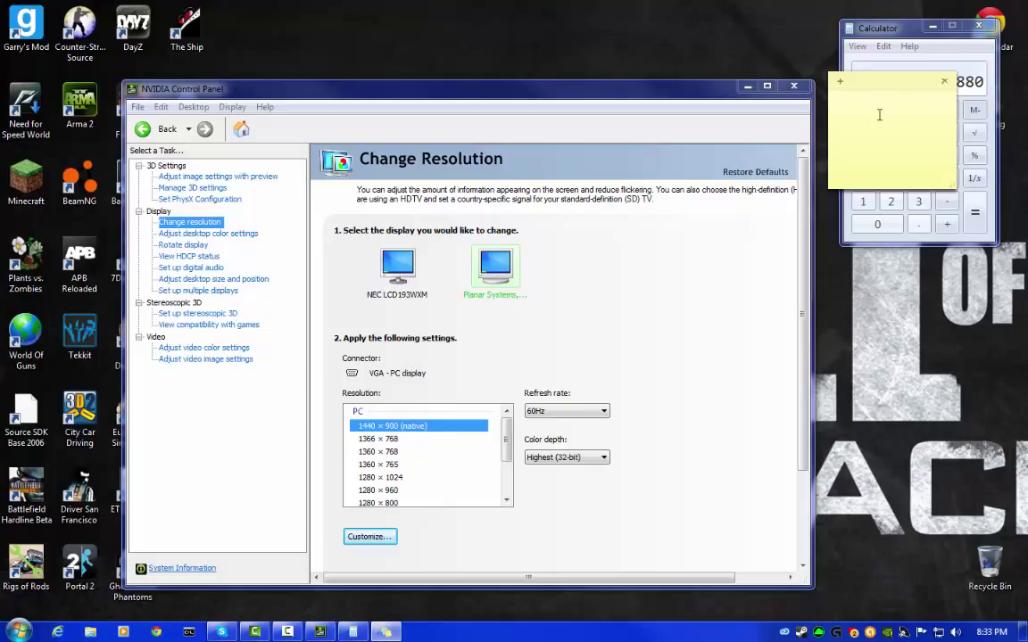
type("2880X")
type("900")
Step: Close NVIDIA Control Panel, move the note top-left, and close Calculator
left_click(793, 86)
left_click_drag(883, 82, 72, 16)
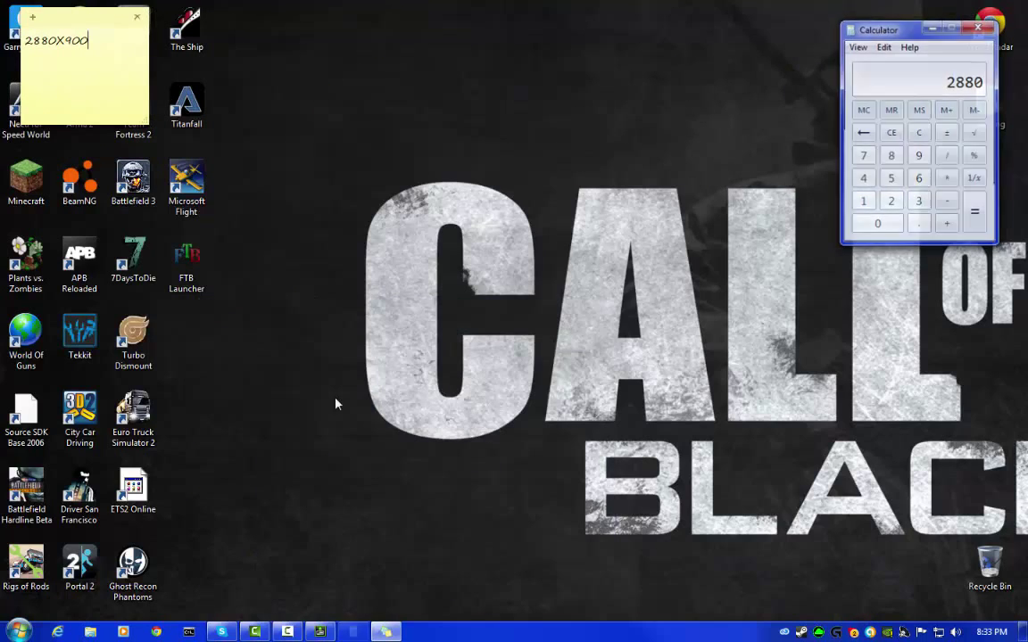
key("alt+F4")
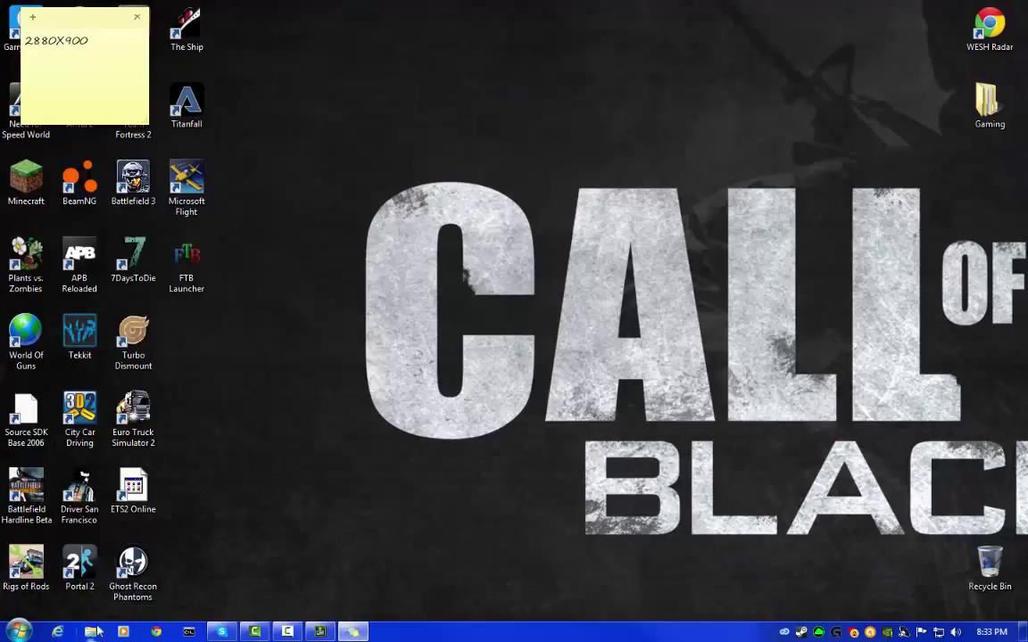
Step: Search Google in Chrome for '2880X900 gaming wallpaper' and maximize the results window
left_click(157, 632)
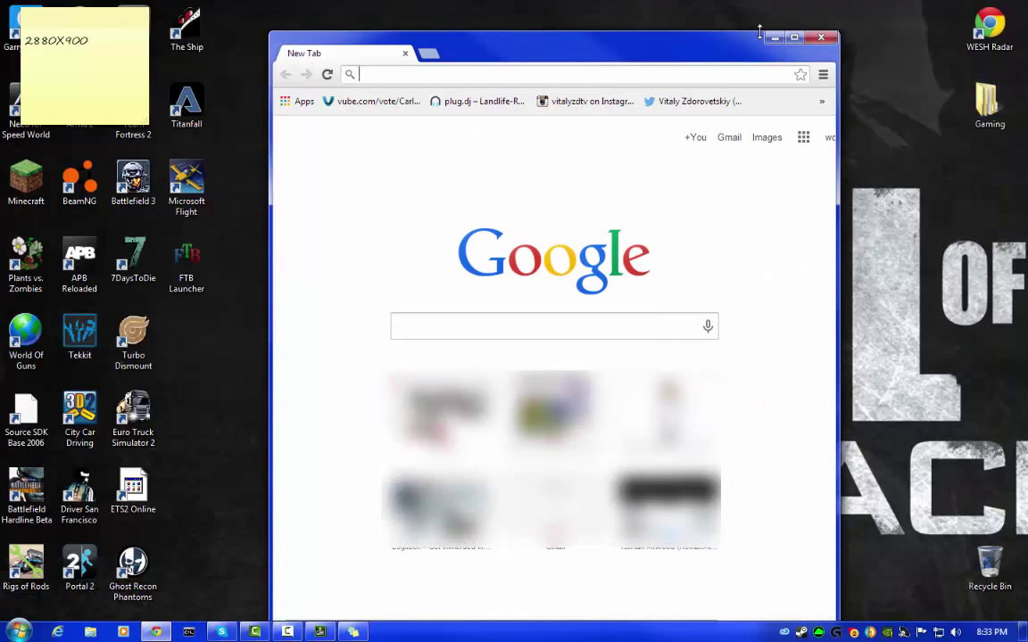
left_click(793, 36)
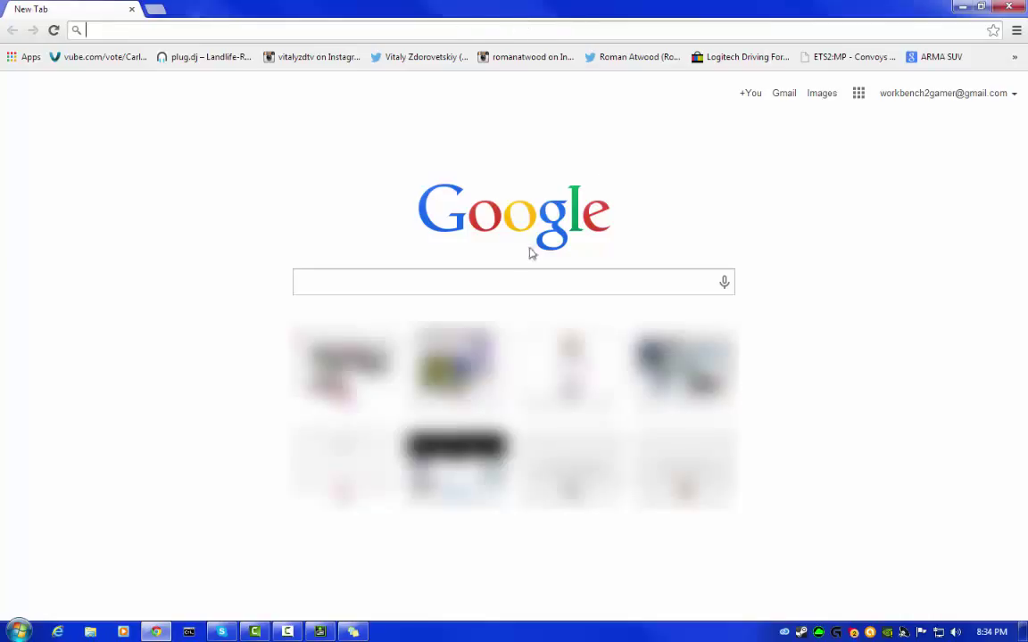
left_click(511, 279)
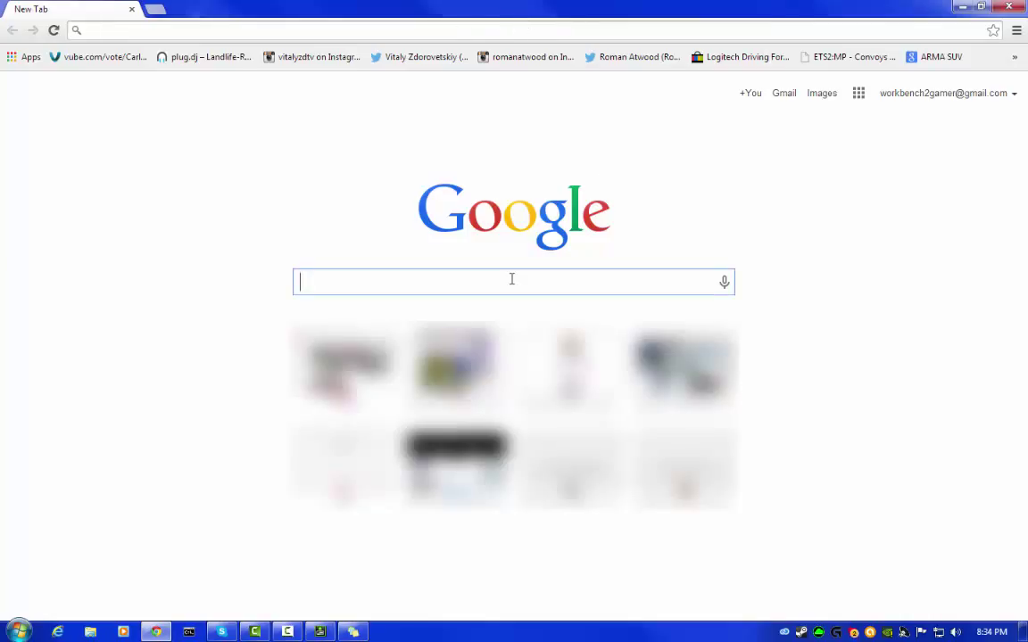
left_click_drag(445, 5, 555, 30)
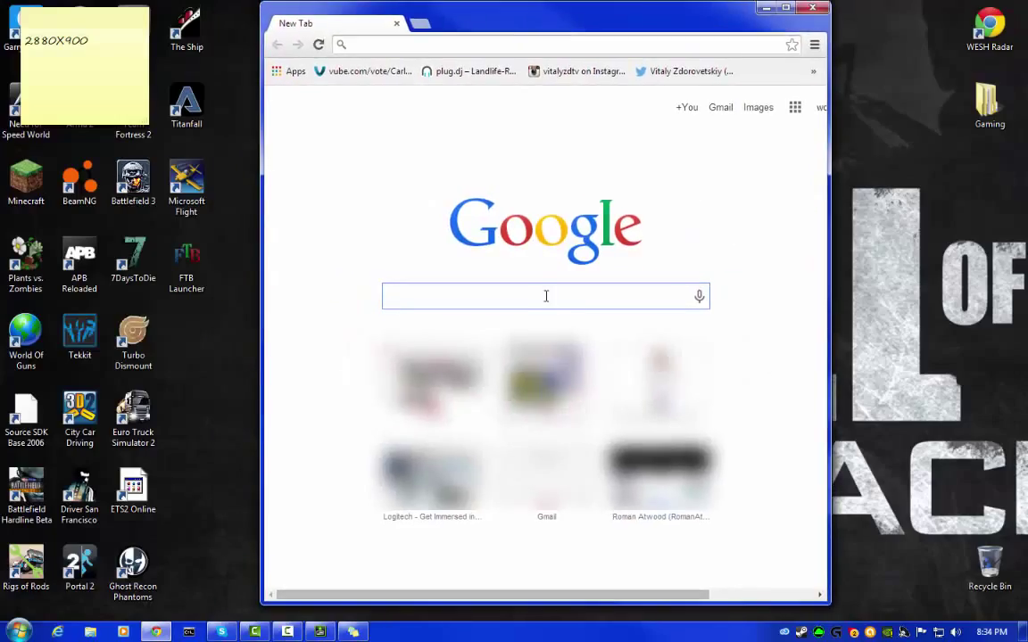
type("2880X900 gaming wallpaper")
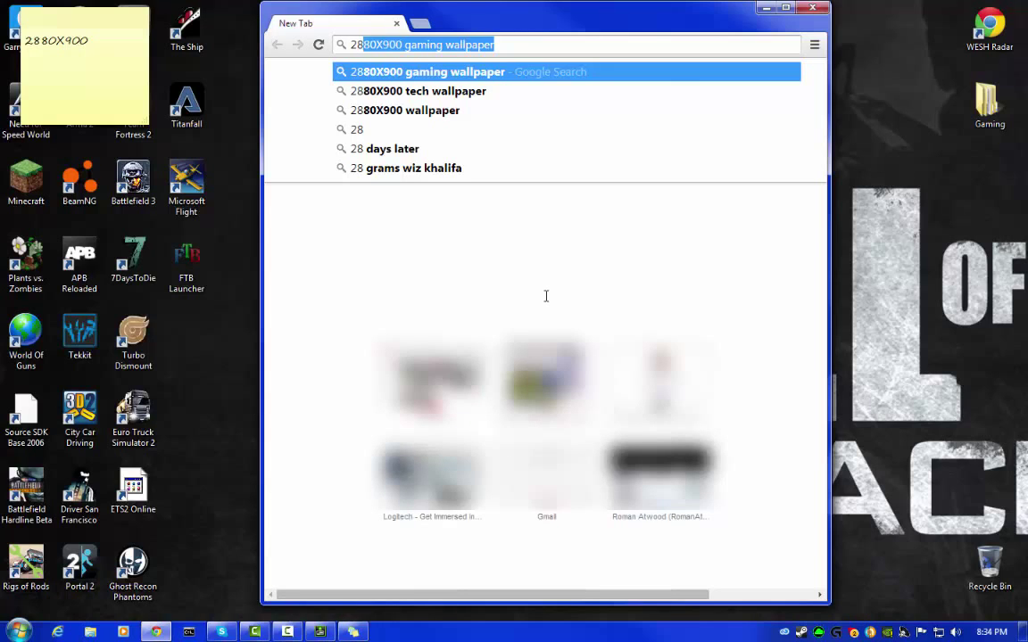
key("Return")
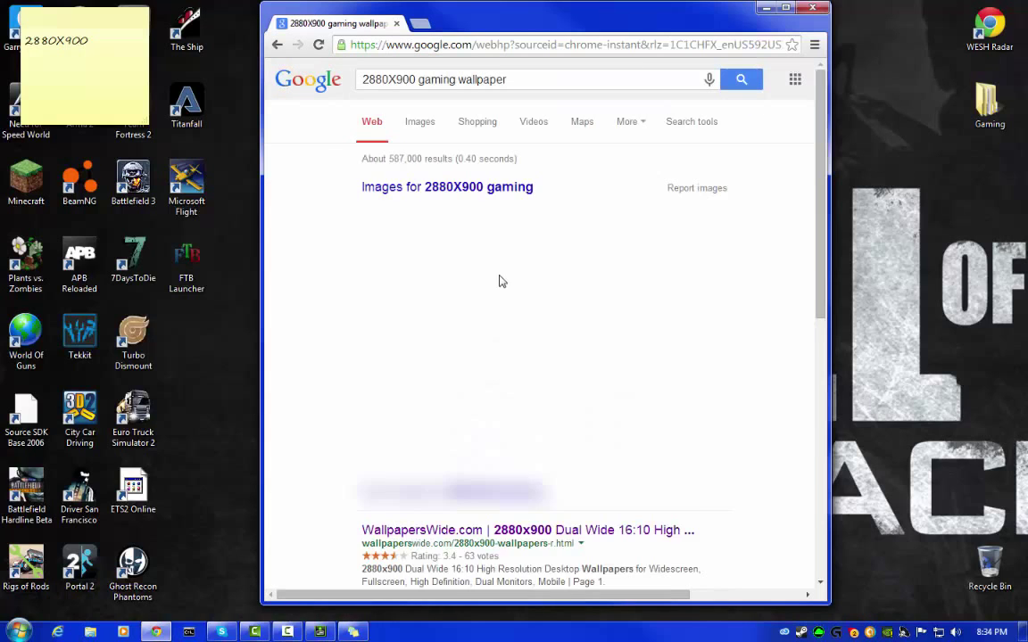
scroll(517, 321, "down", 2)
scroll(517, 330, "down", 2)
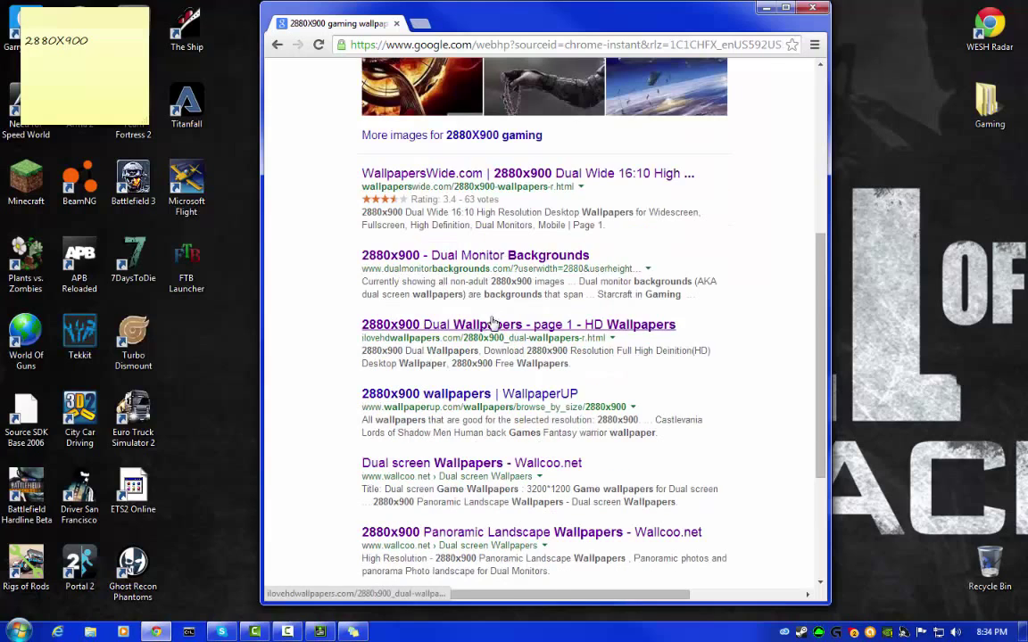
double_click(704, 11)
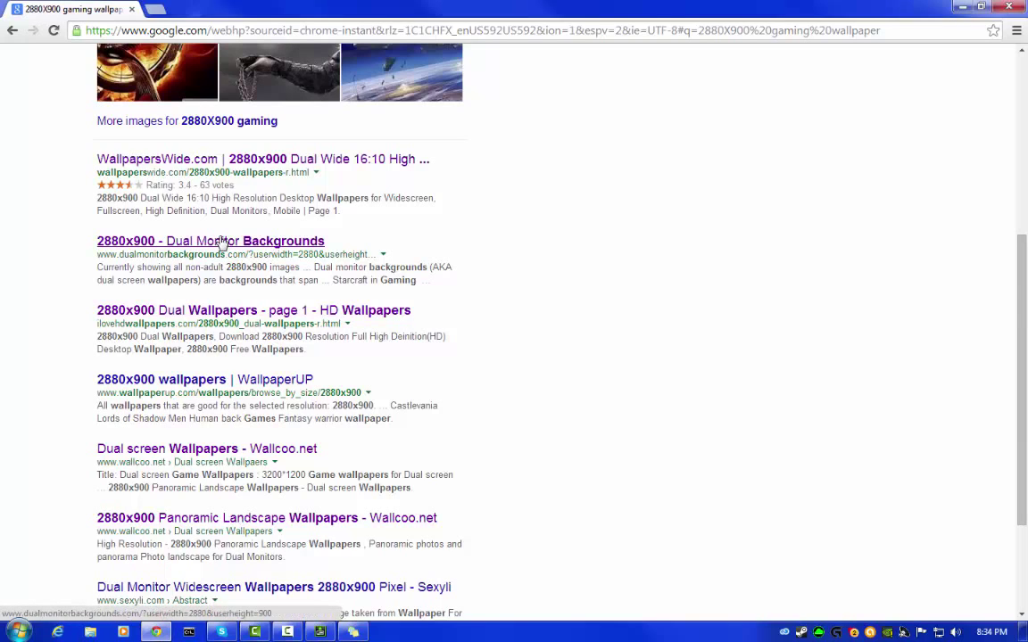
Step: Open the '2880x900 - Dual Monitor Backgrounds' search result
left_click(223, 242)
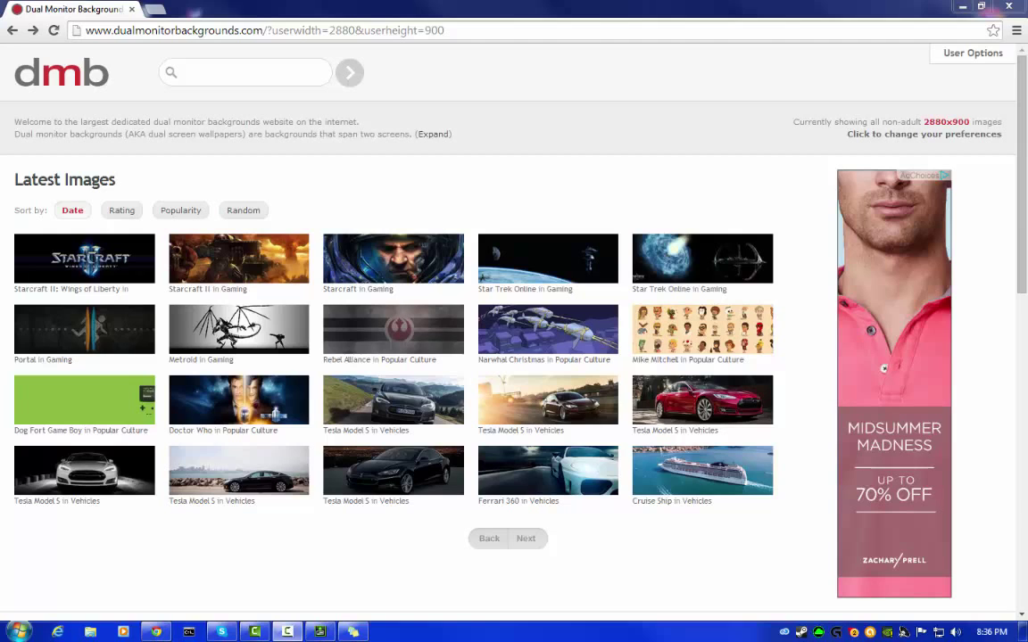
Step: Browse Google image results, preview the Aperture Science wallpaper, then return to web results
left_click(13, 34)
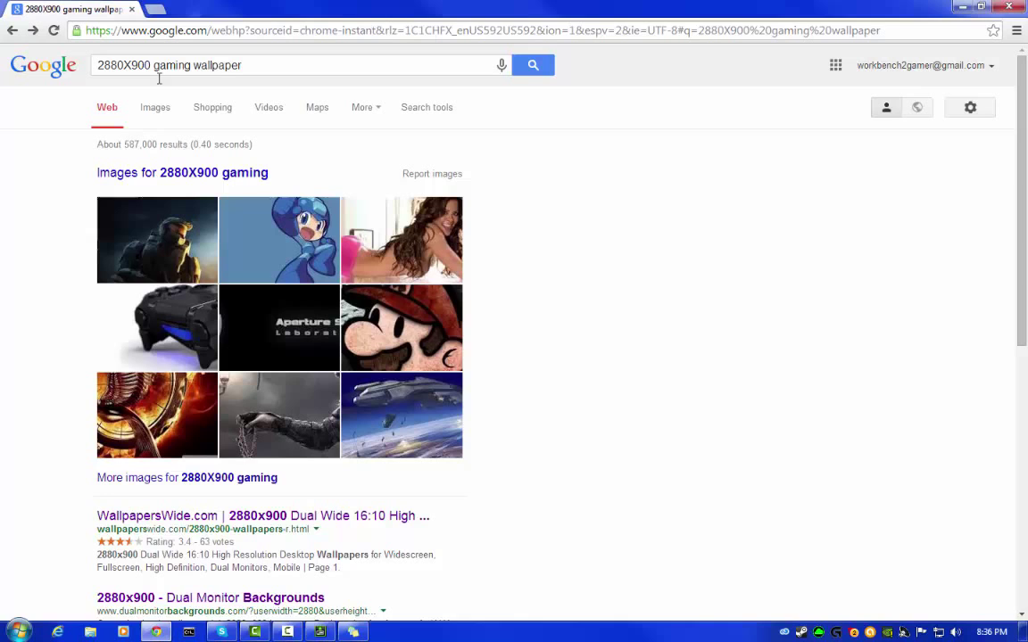
left_click(158, 114)
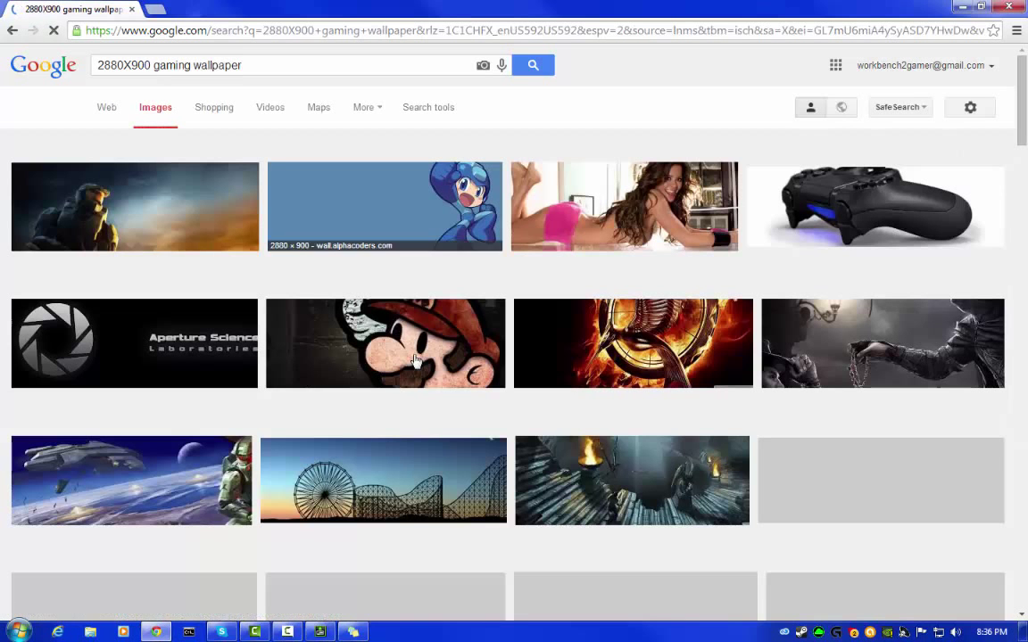
left_click(193, 358)
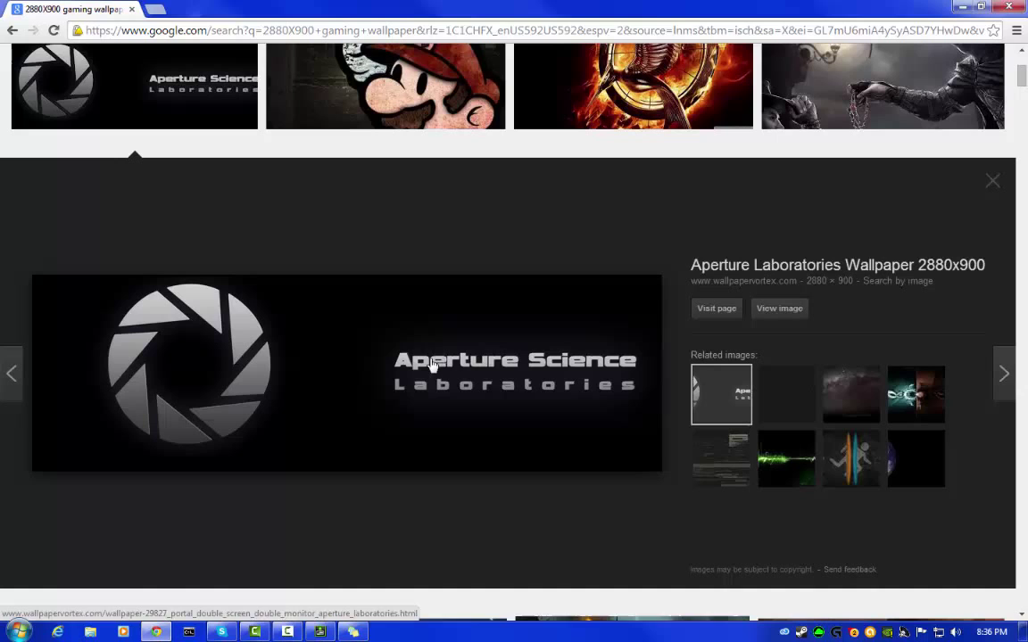
left_click(12, 30)
left_click(32, 30)
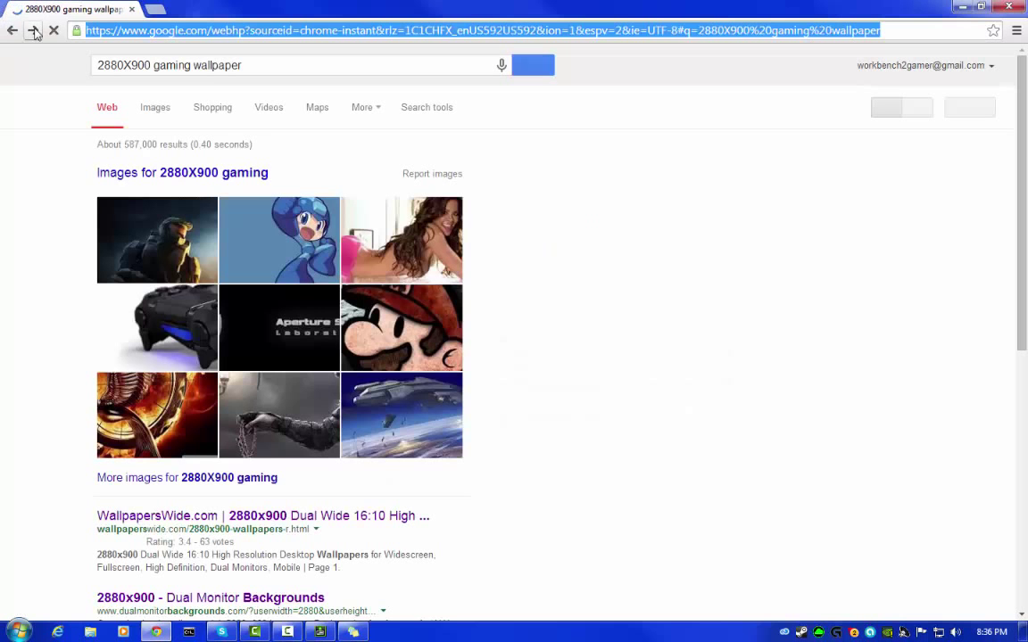
scroll(225, 402, "down", 3)
Step: Reopen Dual Monitor Backgrounds and check the site's resolution preferences
scroll(215, 390, "up", 1)
left_click(214, 390)
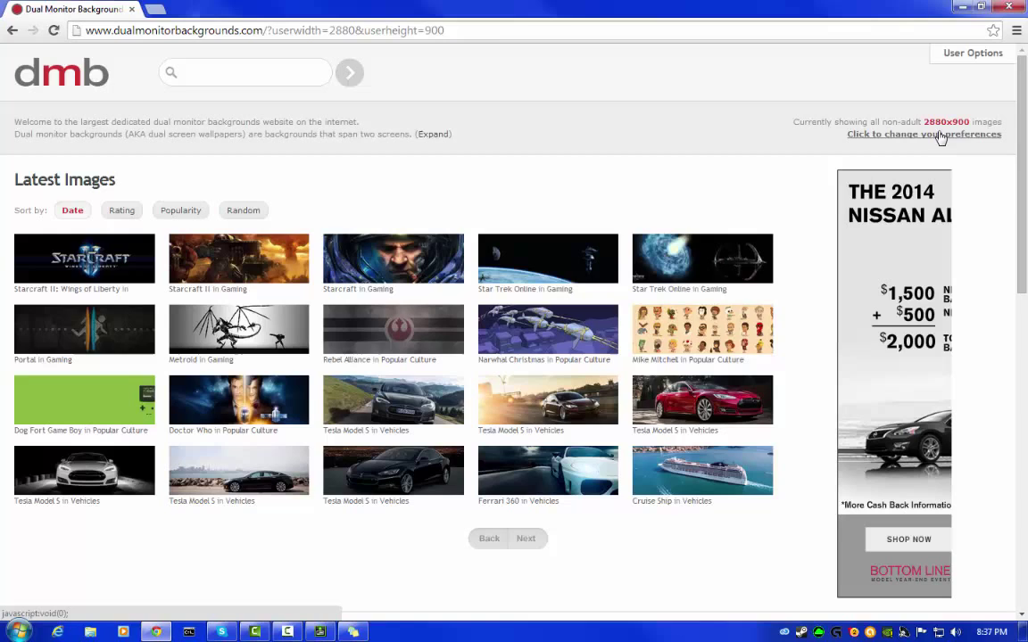
left_click(940, 136)
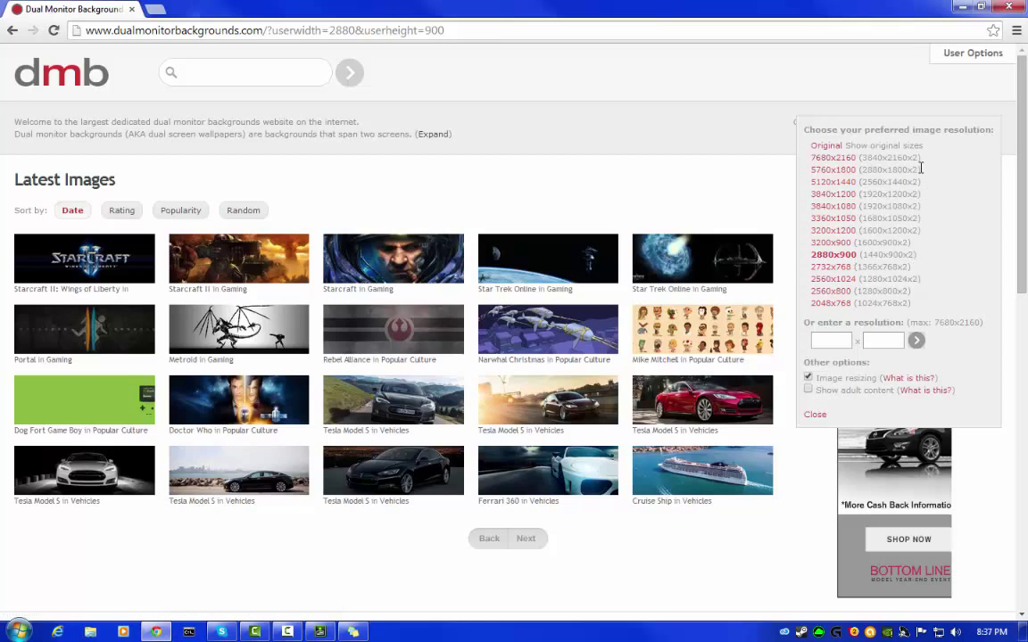
left_click_drag(911, 284, 915, 284)
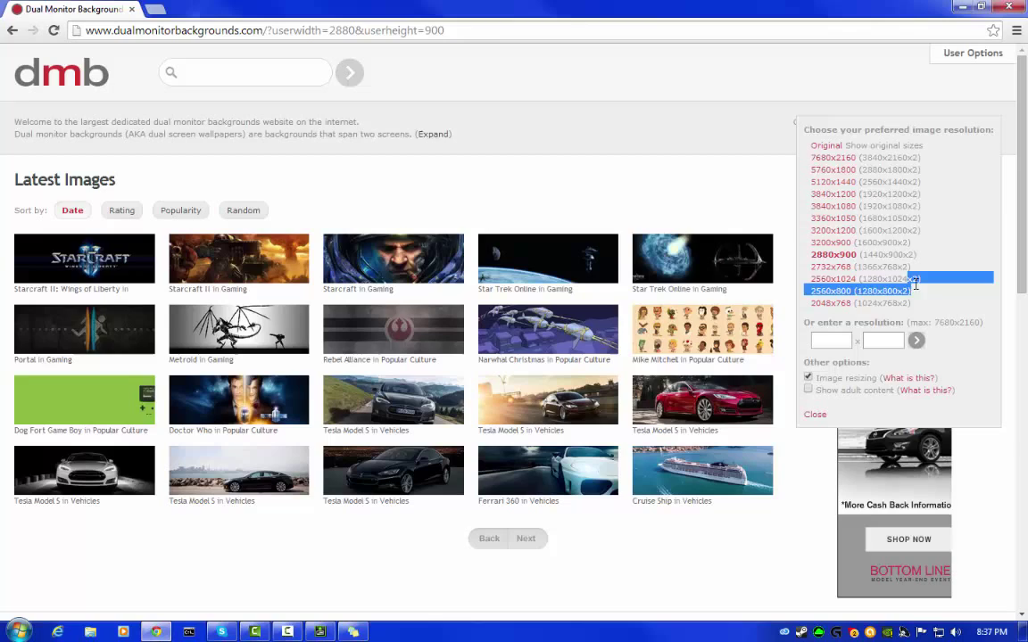
left_click(895, 279)
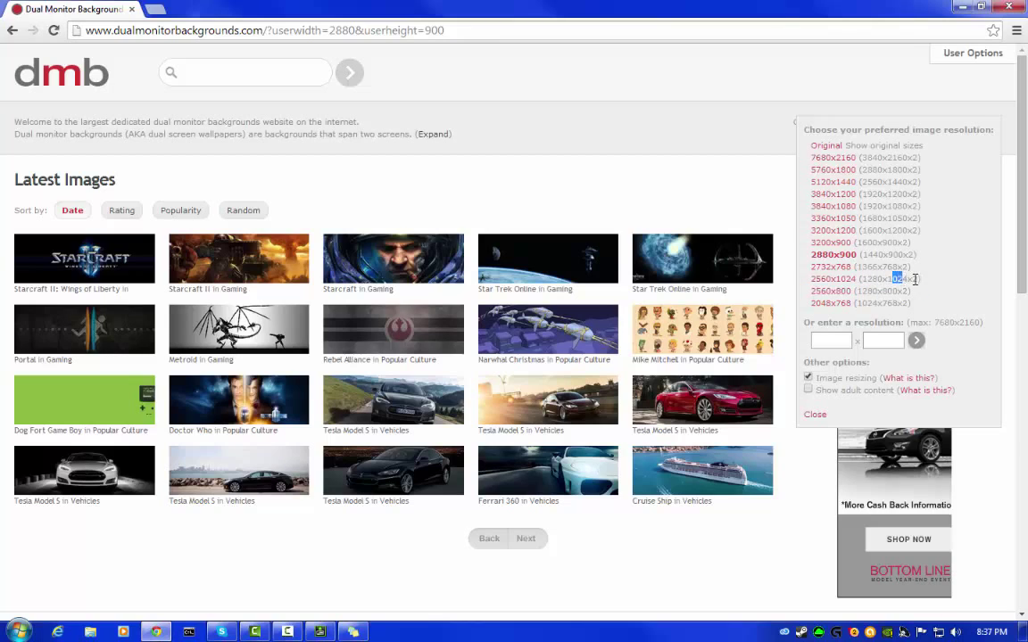
left_click(914, 279)
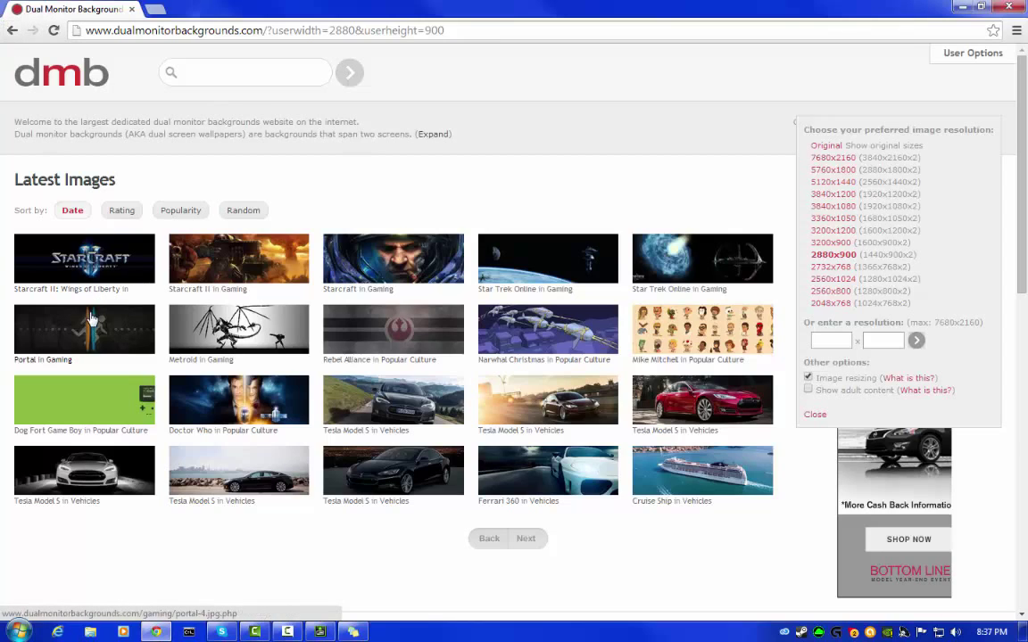
Step: Save the full-size 2880x900 Portal wallpaper image and exit Chrome
left_click(55, 359)
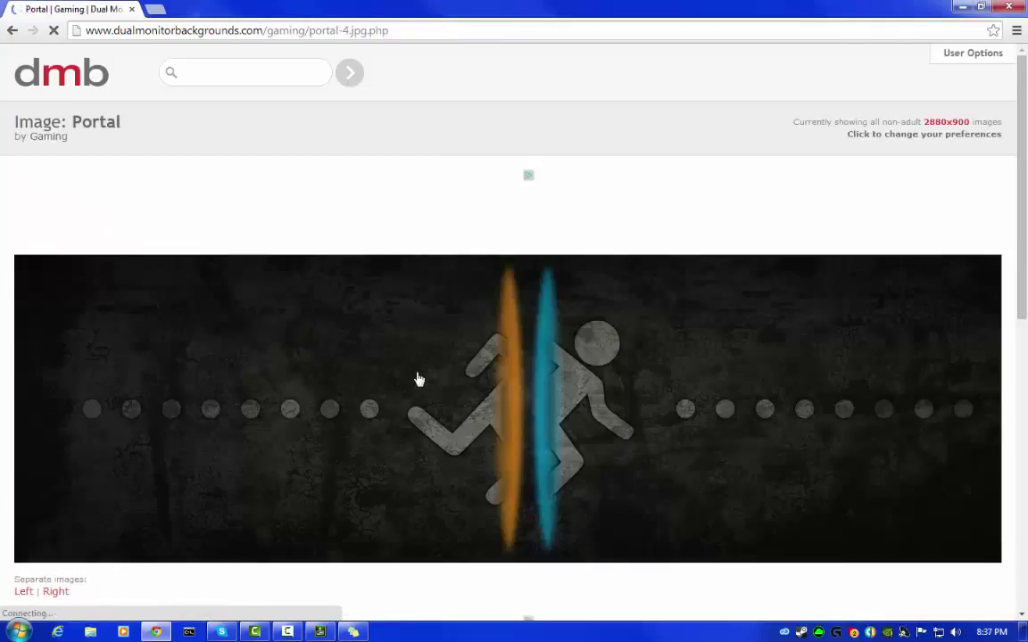
left_click(198, 336)
right_click(133, 90)
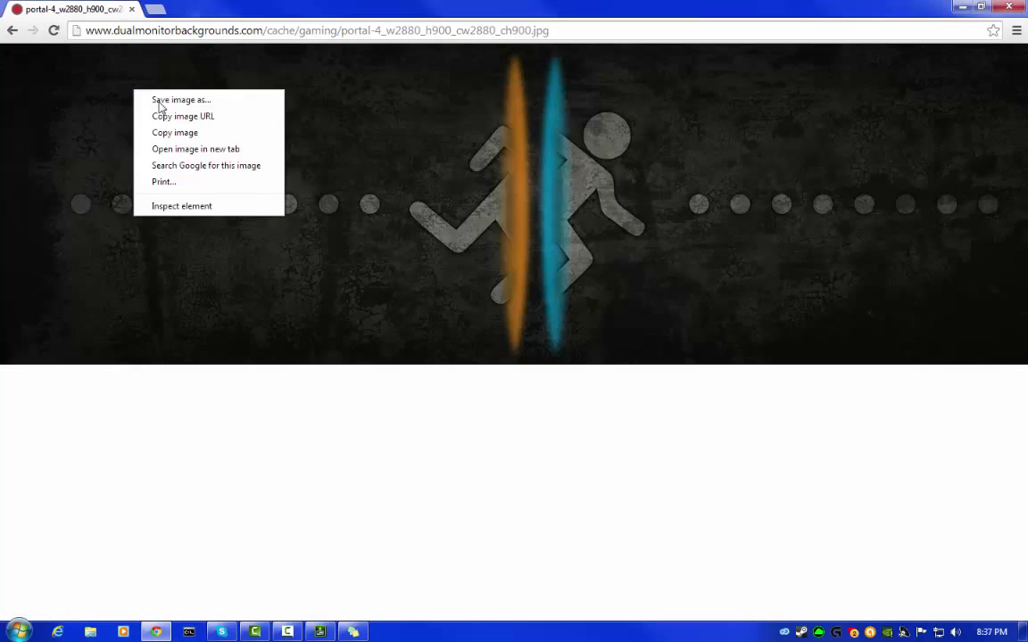
left_click(166, 99)
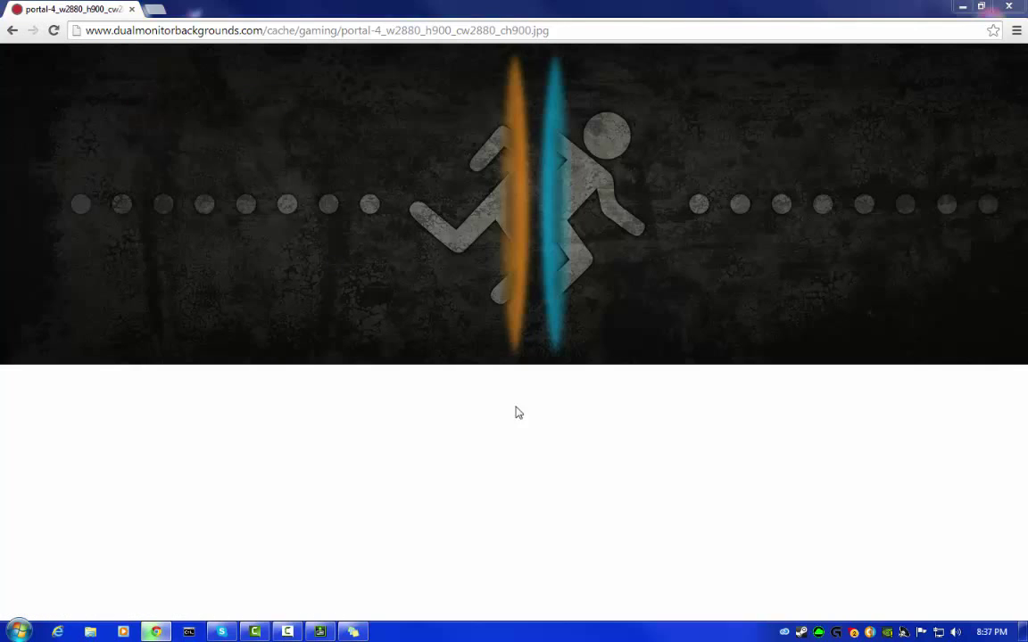
left_click(392, 320)
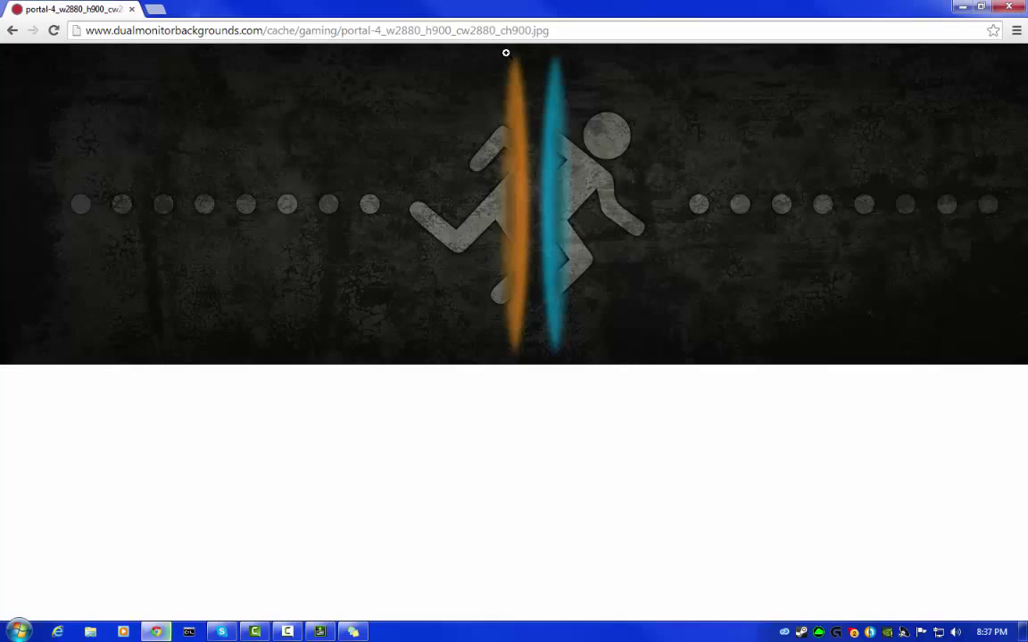
left_click(1004, 8)
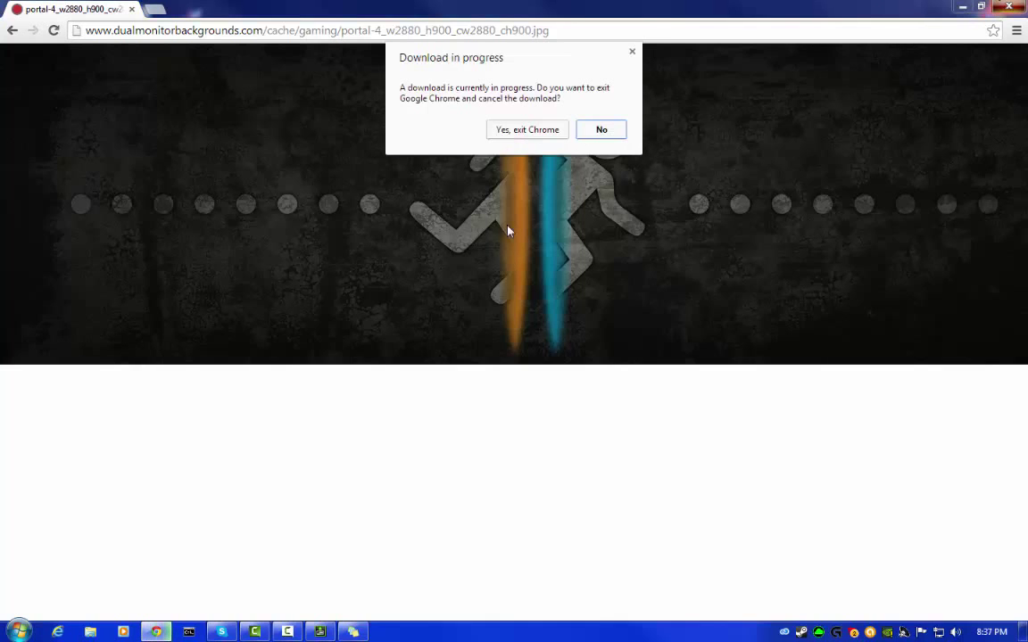
left_click(538, 132)
Step: Open the Pictures library from the Start menu
key("super")
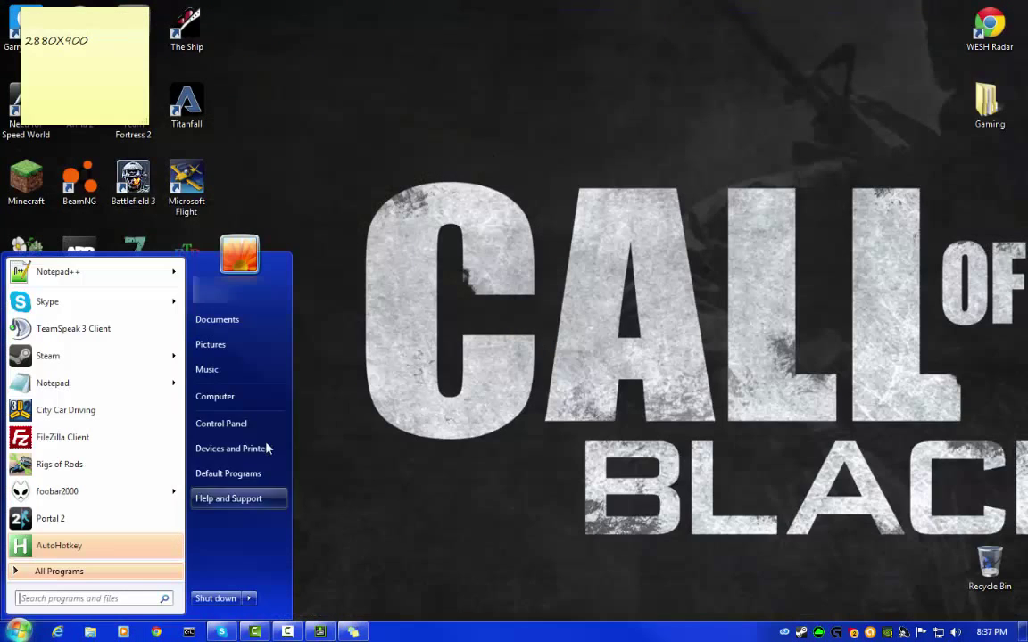
left_click(229, 344)
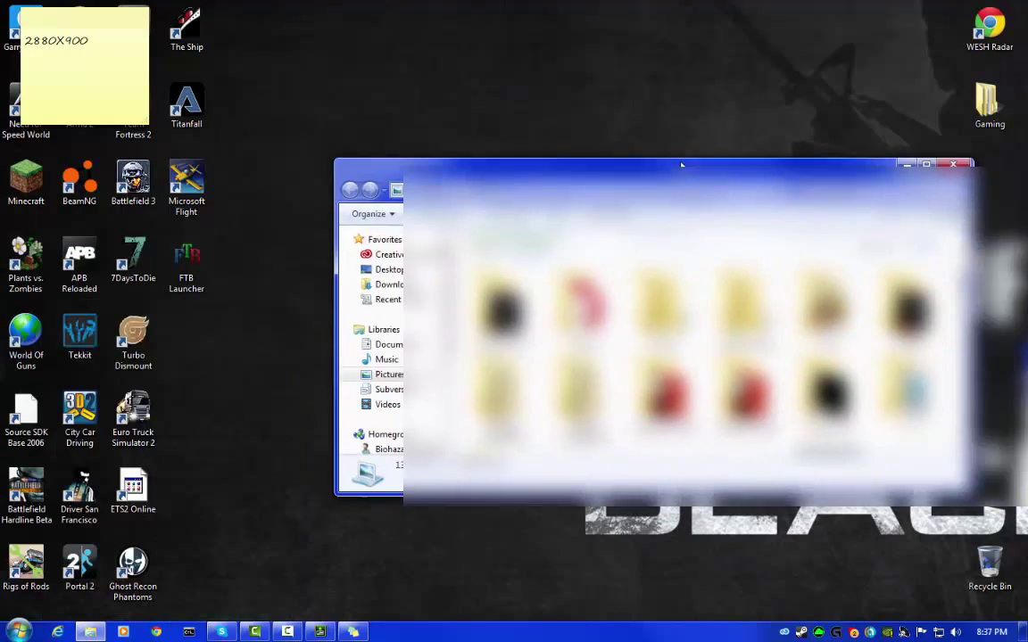
left_click_drag(681, 164, 630, 155)
scroll(615, 339, "down", 6)
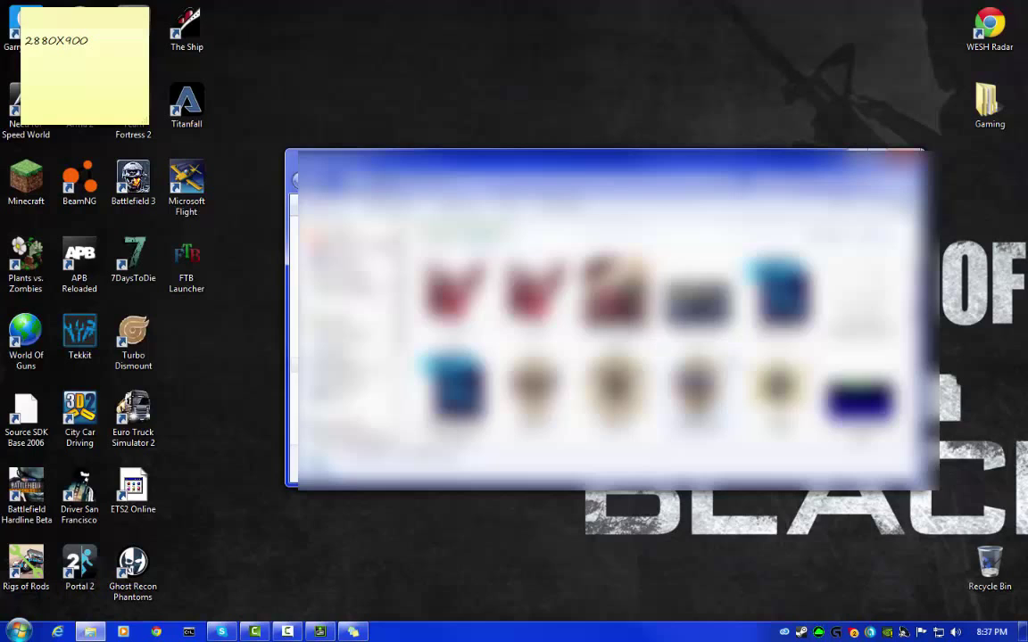
scroll(615, 339, "down", 4)
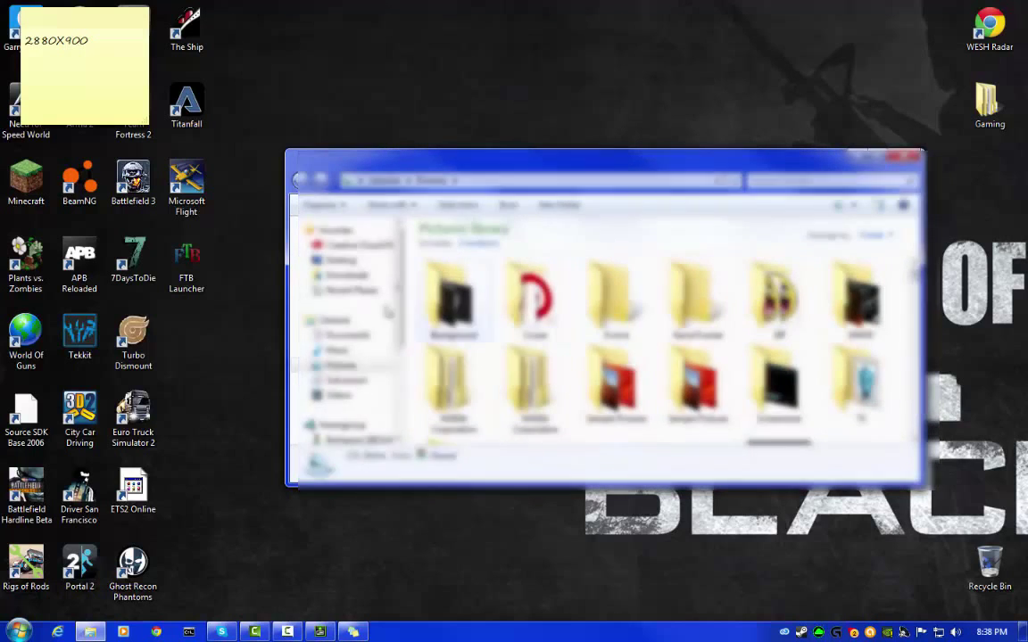
Step: Open the Background folder and view portal-4_w2880_h900 in Photo Gallery
double_click(443, 306)
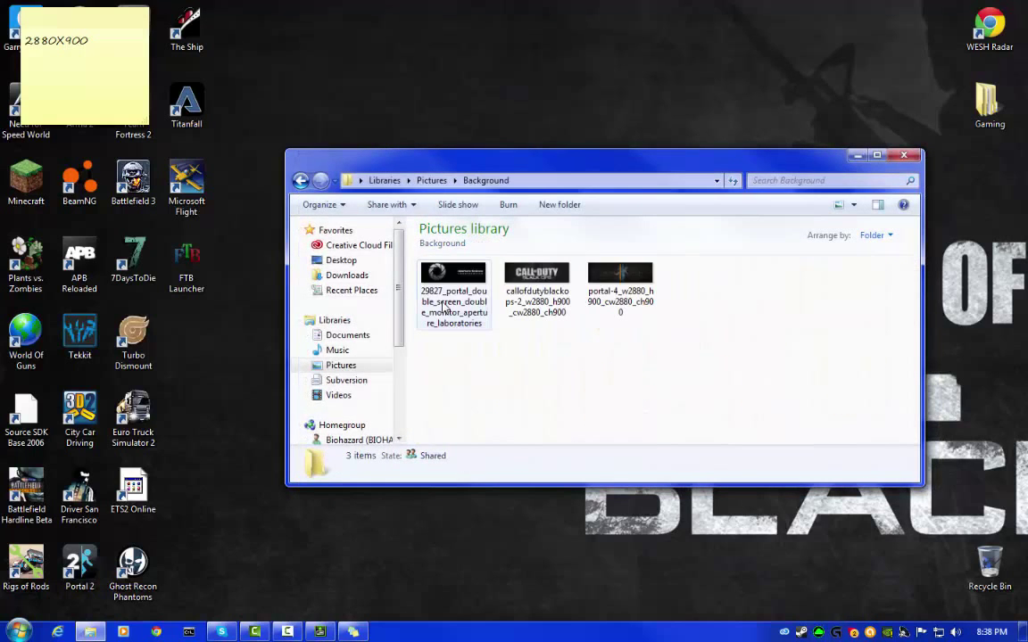
left_click(302, 181)
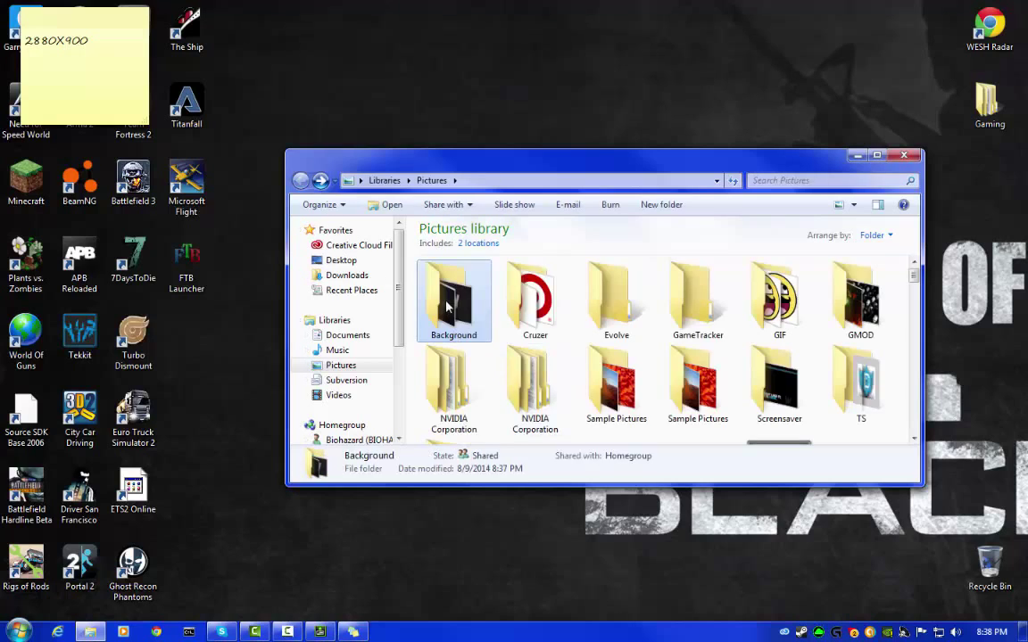
double_click(486, 352)
left_click(300, 180)
scroll(463, 303, "down", 3)
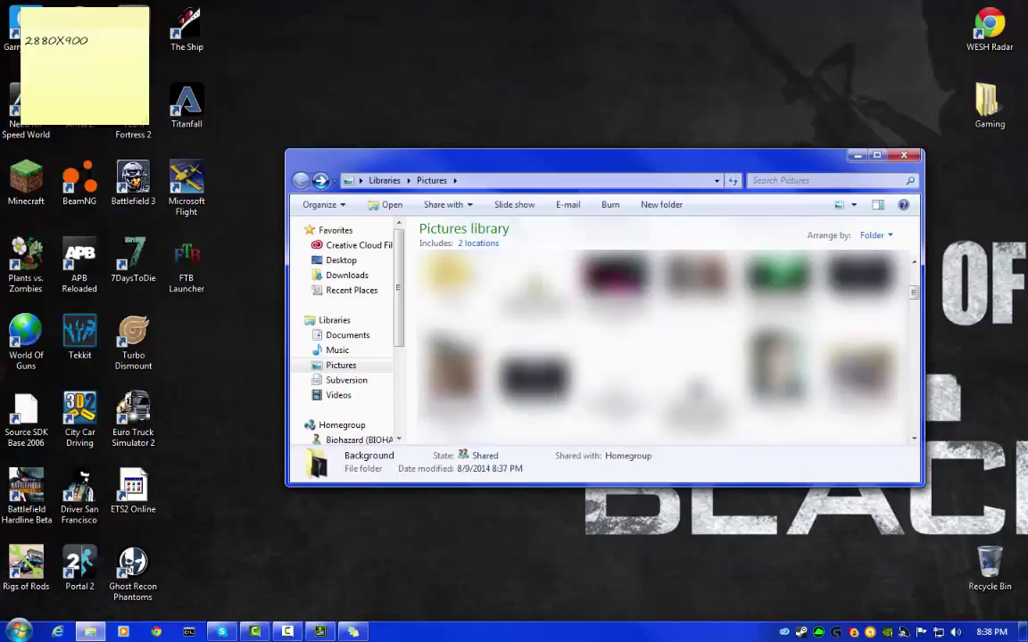
right_click(425, 296)
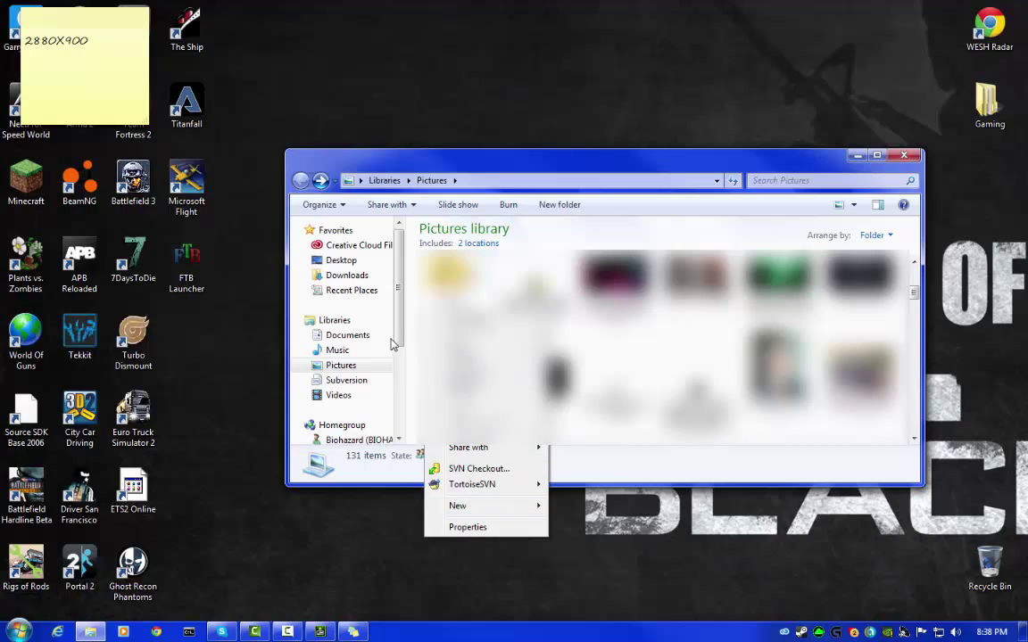
scroll(416, 325, "up", 1)
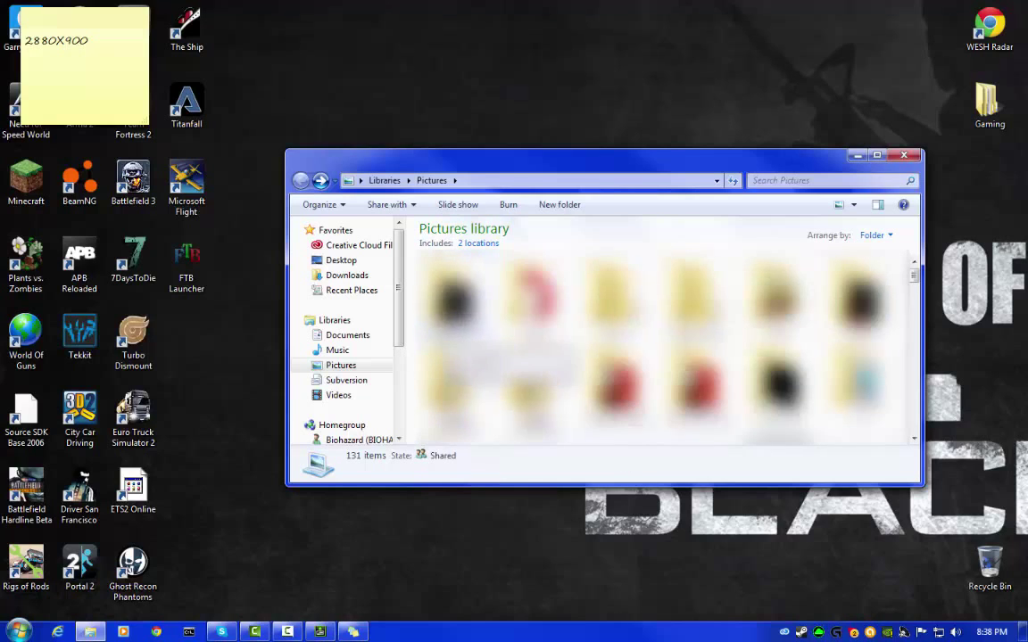
double_click(448, 293)
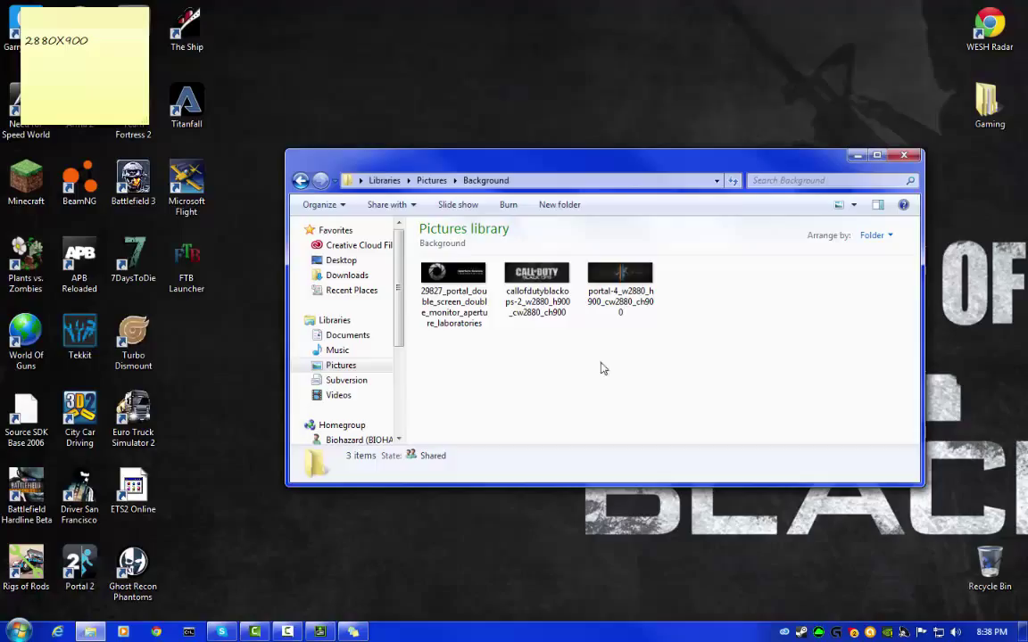
double_click(621, 299)
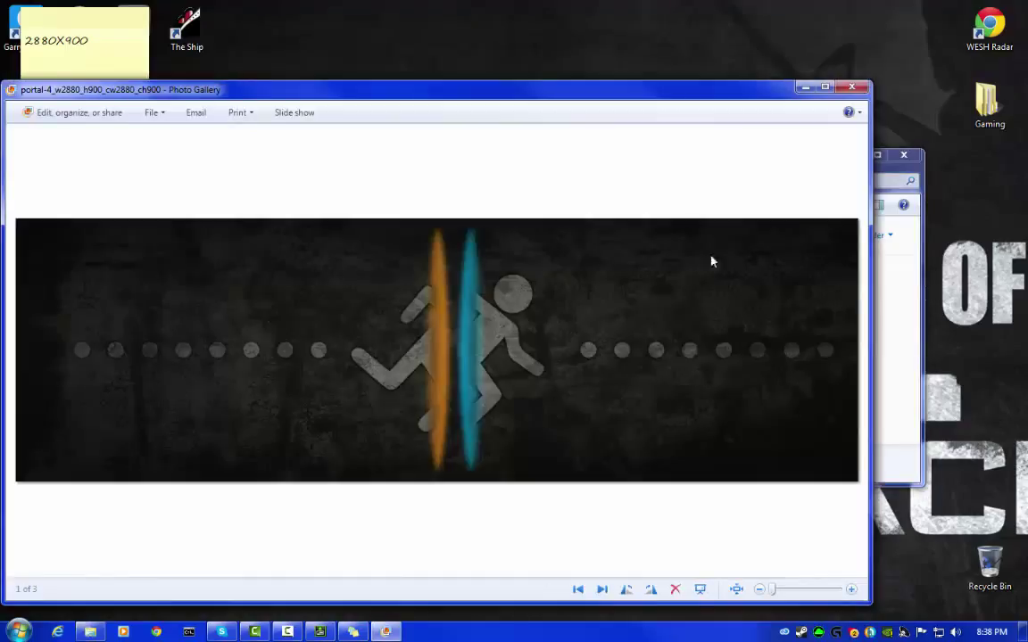
Step: Close Photo Gallery and open Personalize > Desktop Background's Browse For Folder dialog
left_click(852, 88)
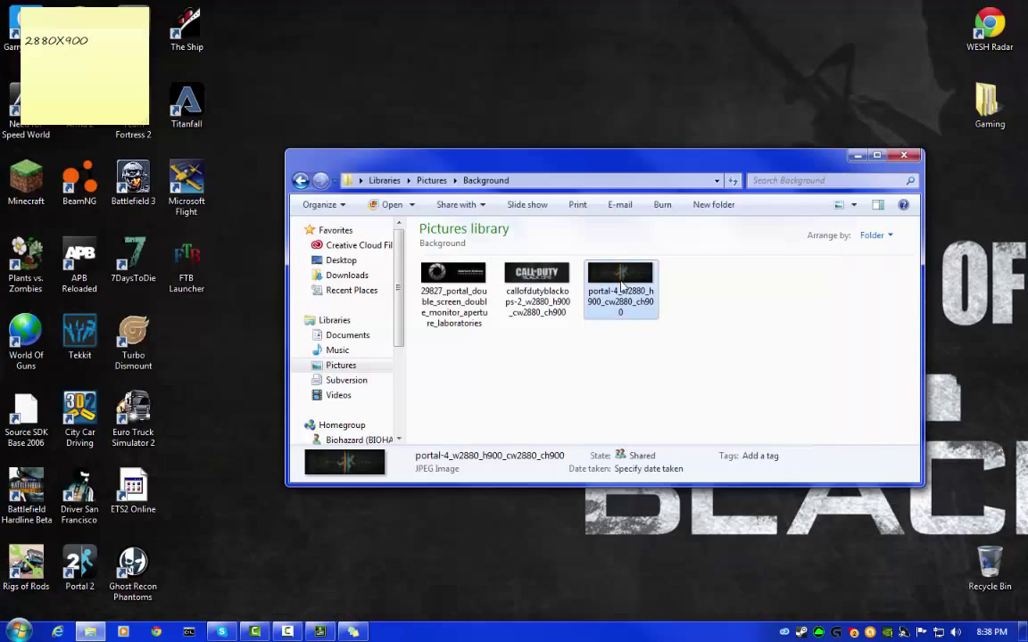
right_click(485, 100)
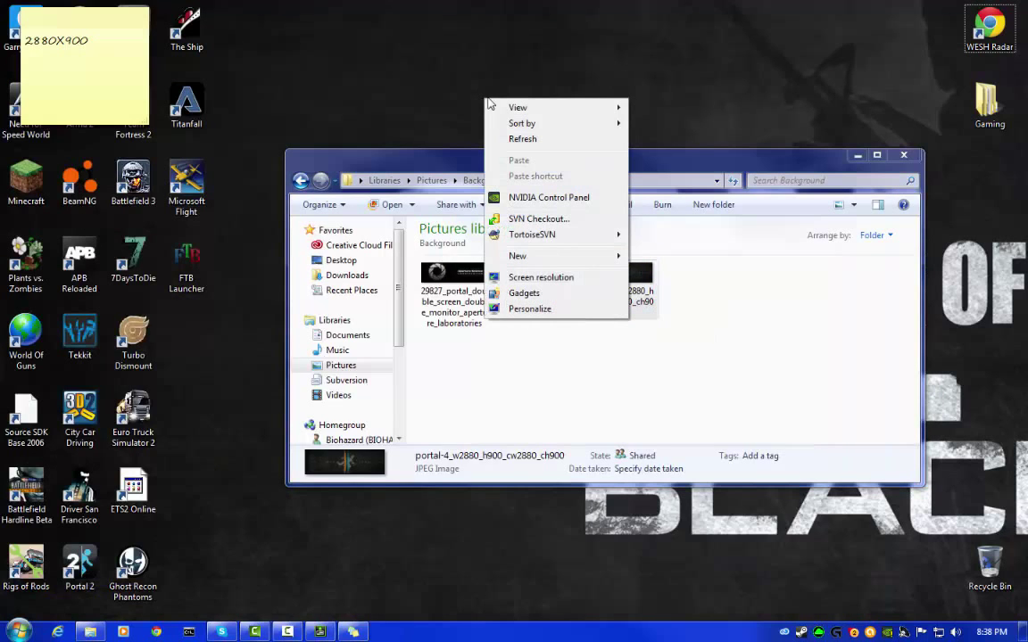
left_click(564, 312)
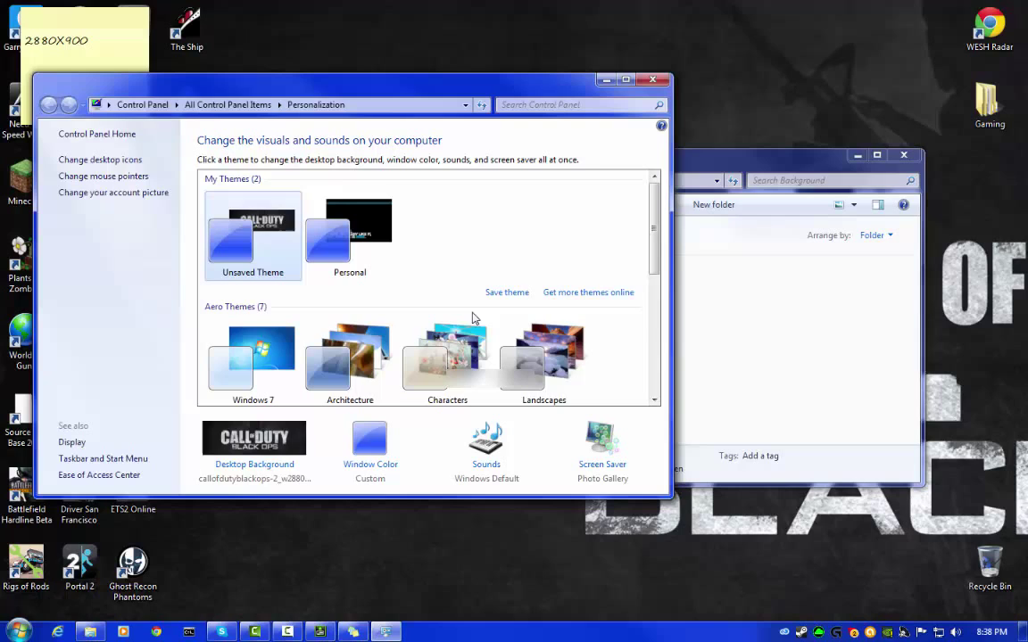
left_click(254, 464)
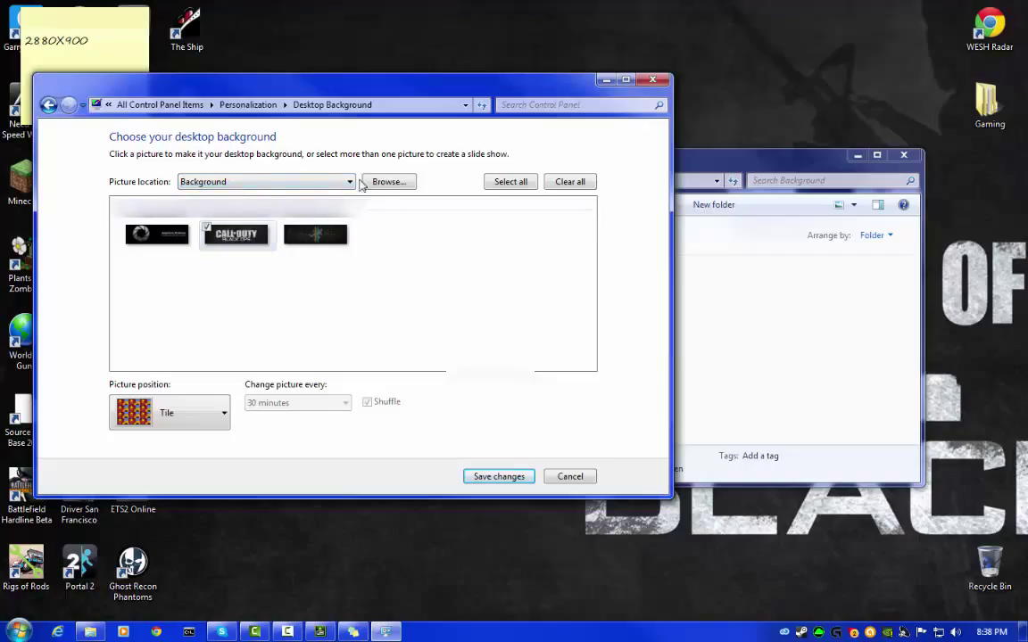
left_click(387, 182)
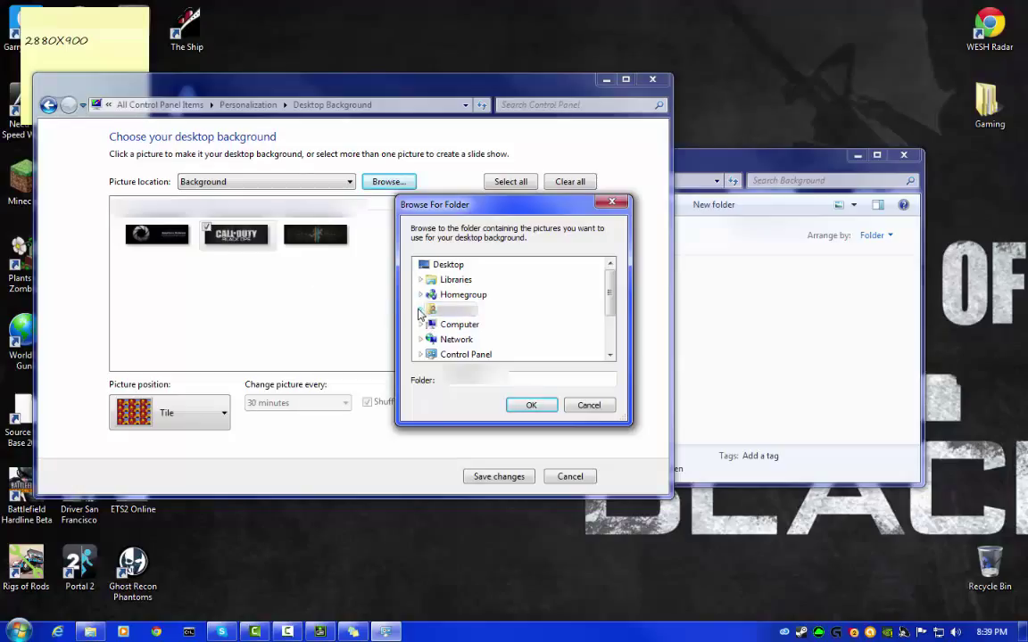
Step: Choose My Pictures\Background as the desktop background picture location
left_click(420, 310)
scroll(489, 328, "down", 1)
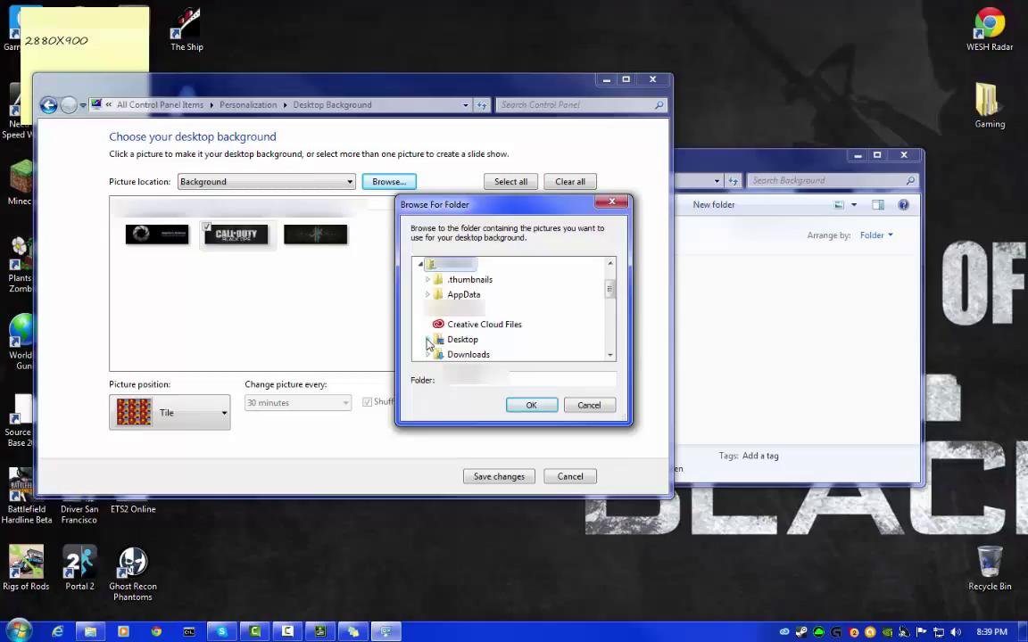
scroll(429, 344, "down", 1)
scroll(429, 332, "down", 1)
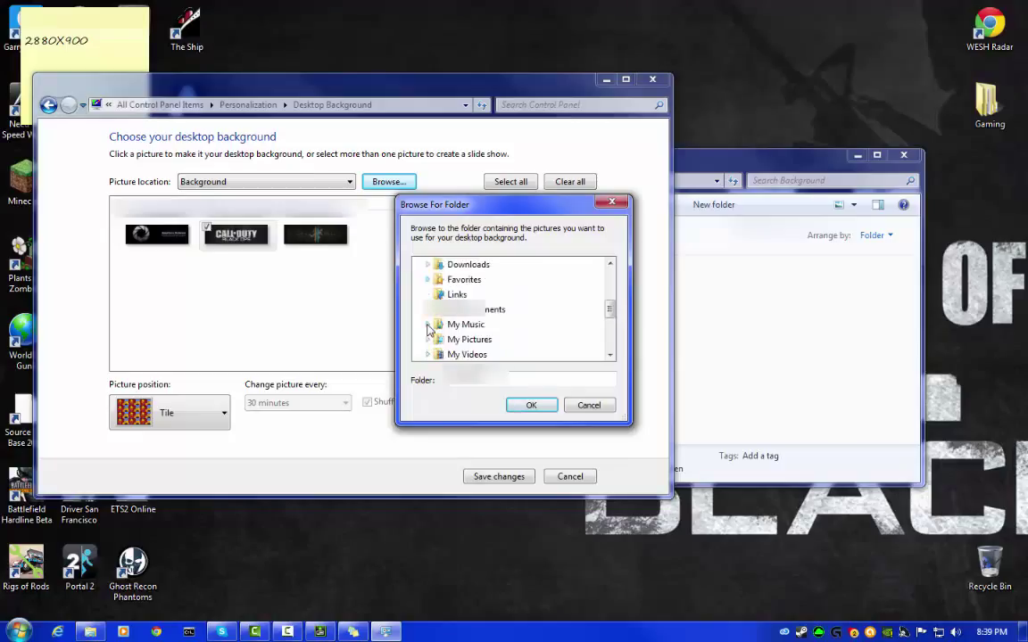
left_click(428, 340)
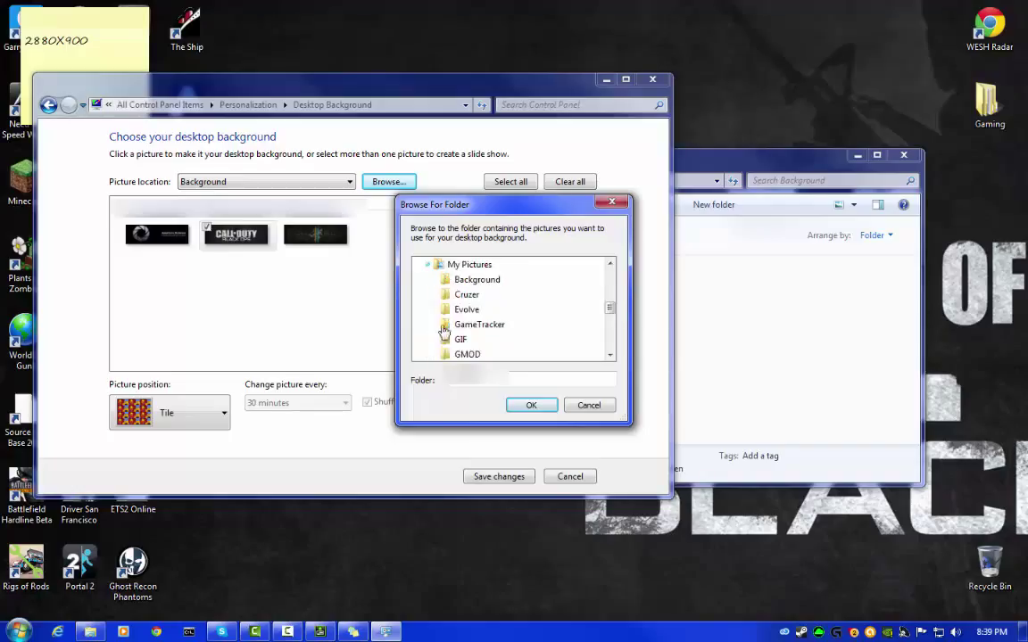
left_click(463, 282)
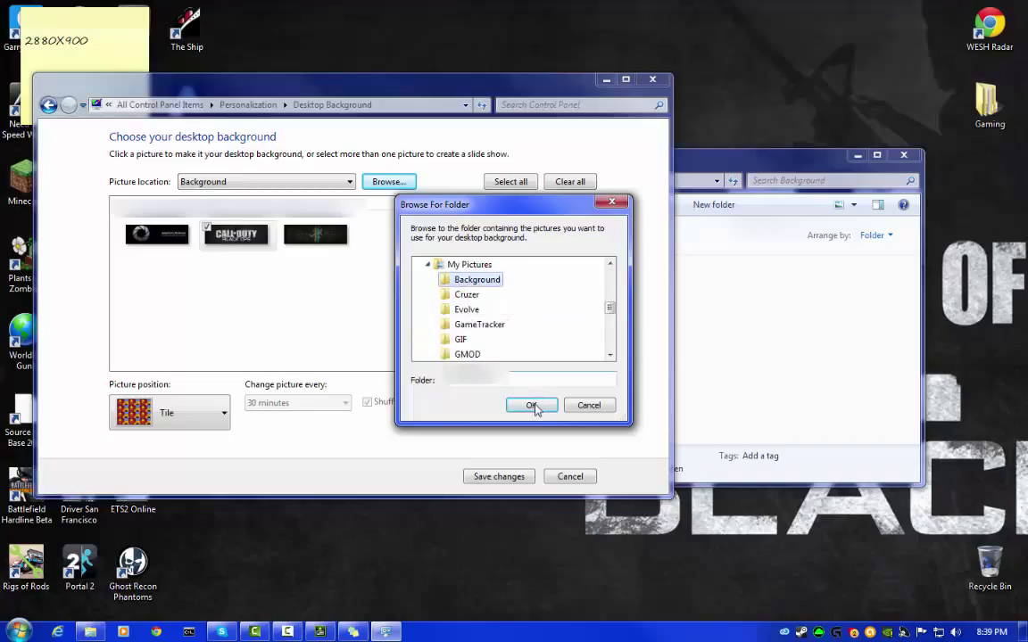
left_click(533, 406)
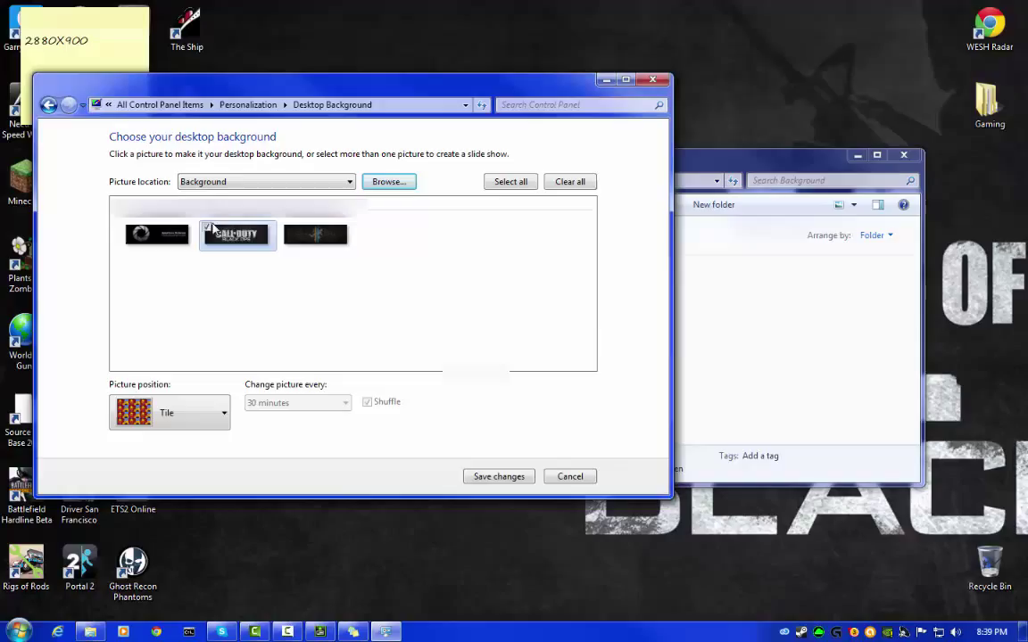
Step: Select the Call of Duty wallpaper, then refresh Picture location via Solid Colors back to Background
mouse_move(207, 229)
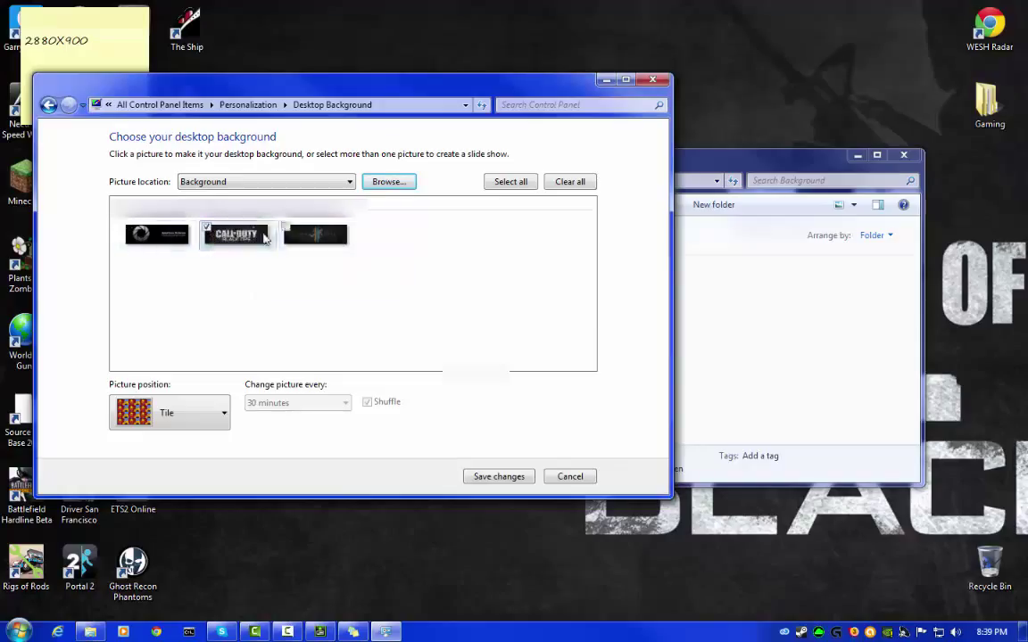
left_click(211, 237)
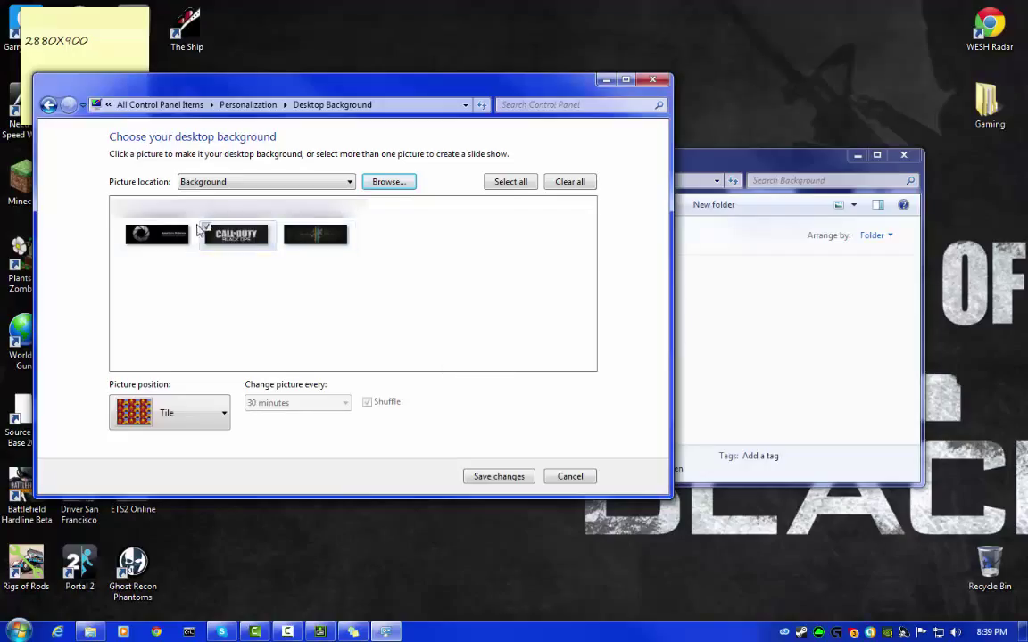
left_click(264, 181)
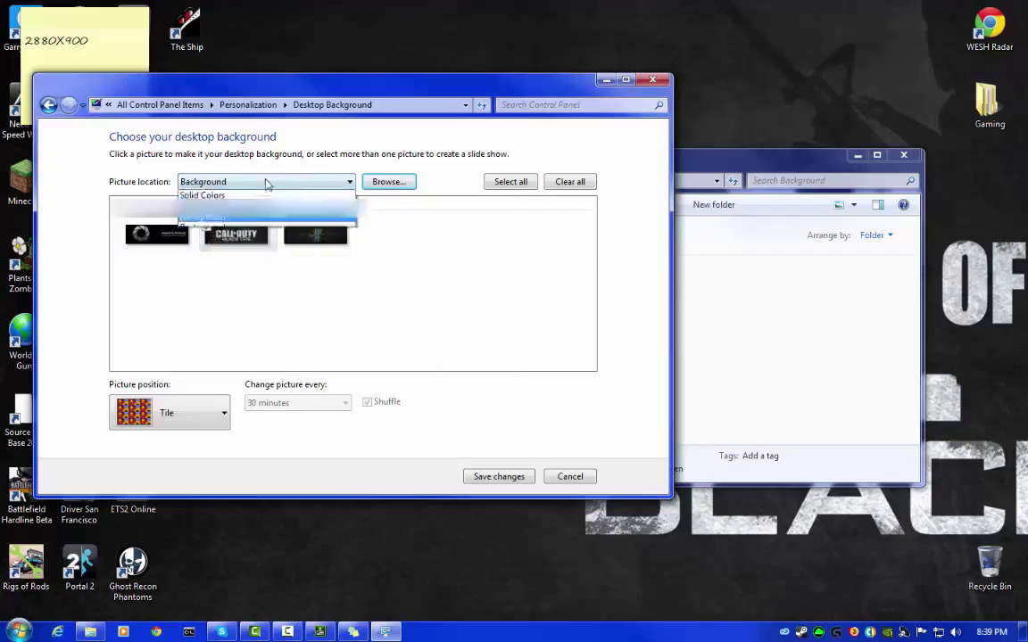
left_click(235, 227)
left_click(236, 181)
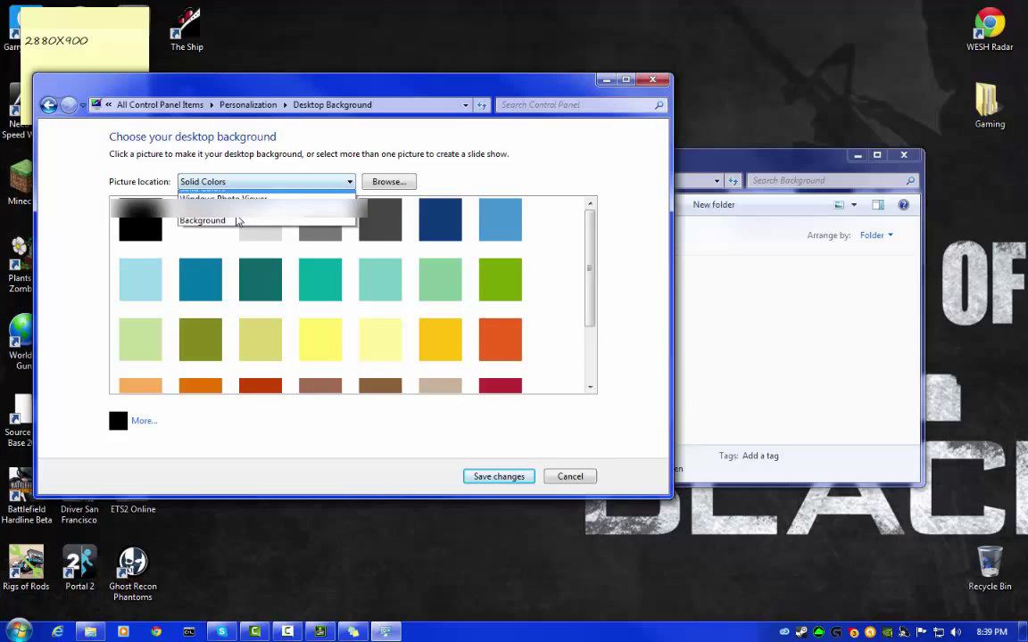
left_click(221, 260)
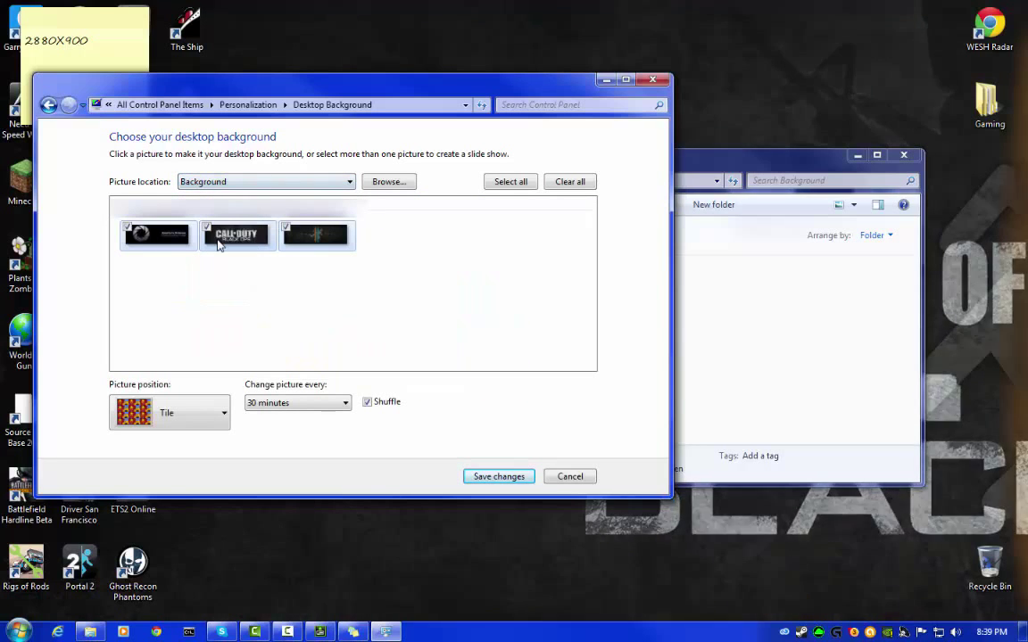
Step: Uncheck the first and second wallpapers so only the third Background picture stays selected
left_click(919, 84)
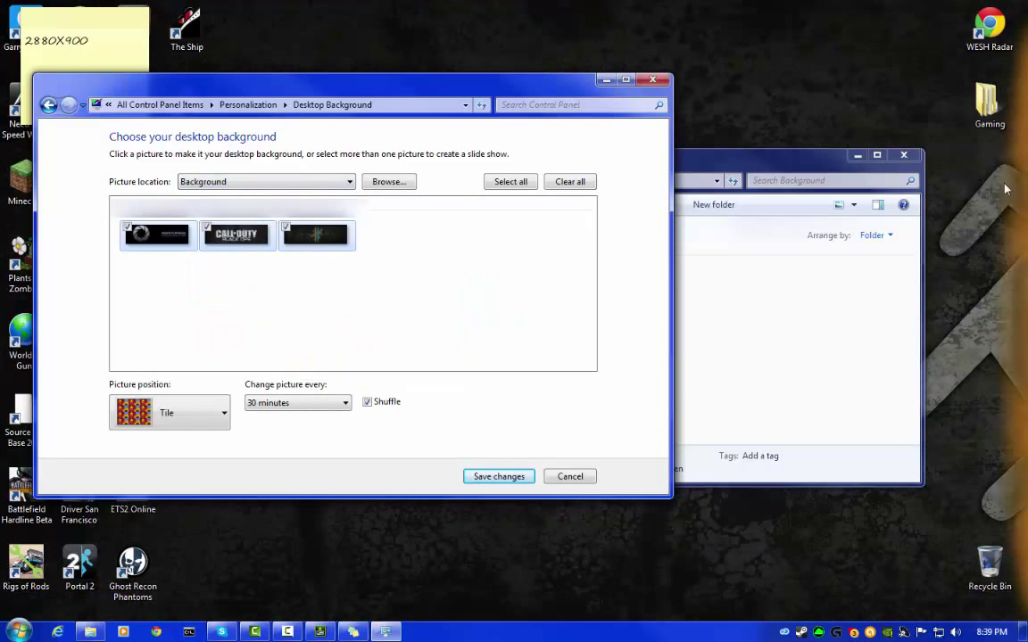
left_click(206, 227)
left_click(127, 228)
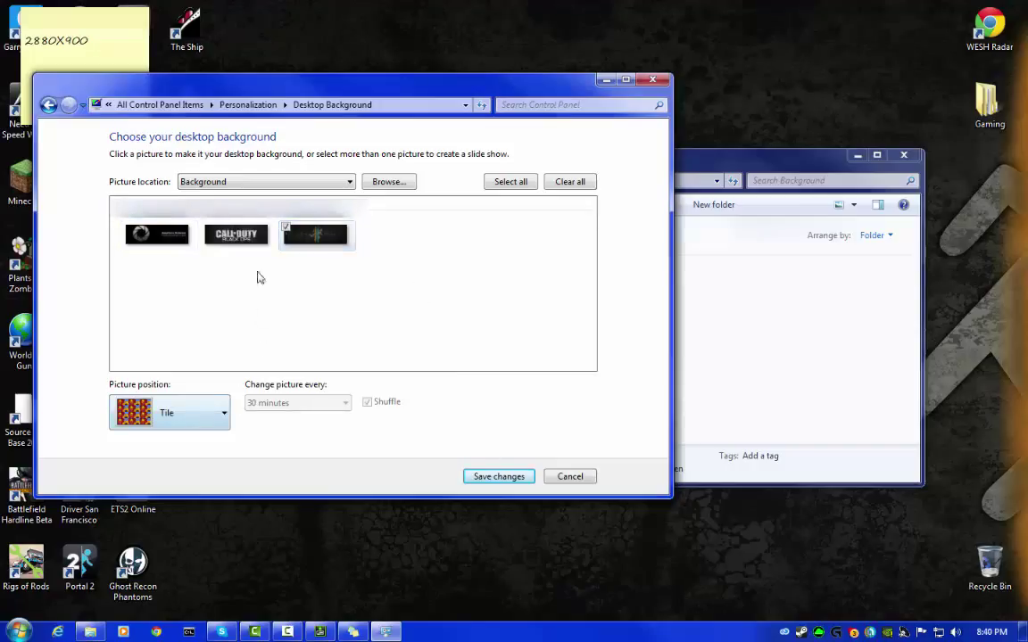
Step: Keep the picture position on Tile, save the new background, and close the Personalization window
mouse_move(311, 239)
left_click(172, 426)
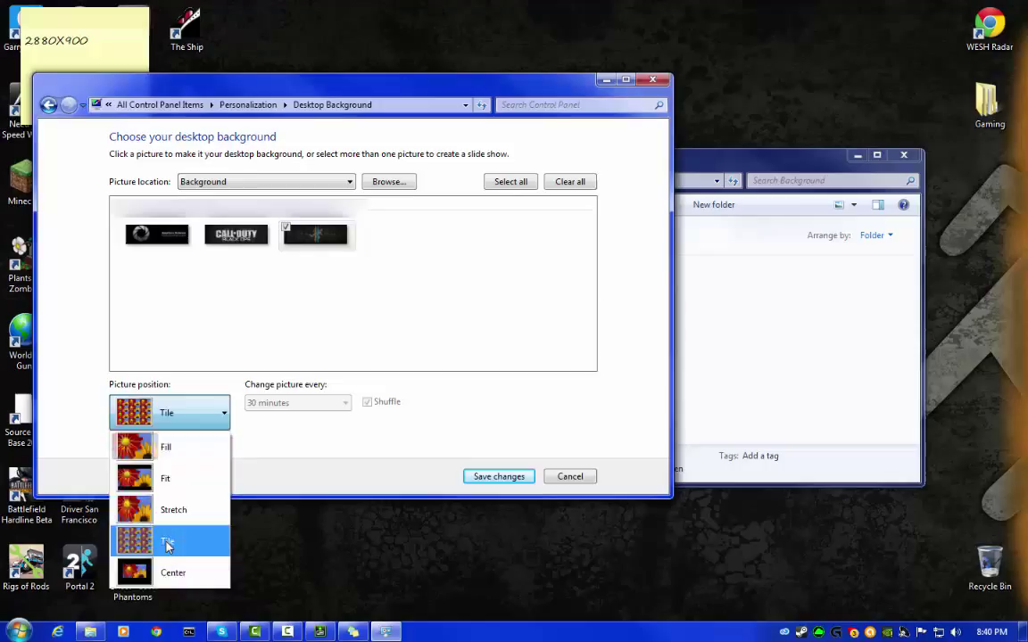
left_click(167, 545)
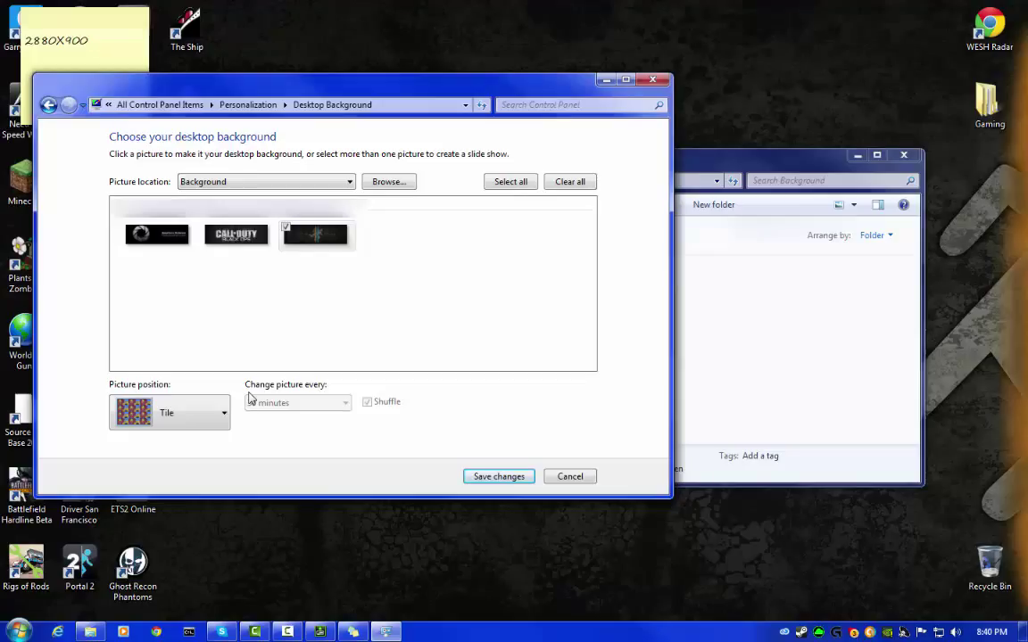
left_click(517, 479)
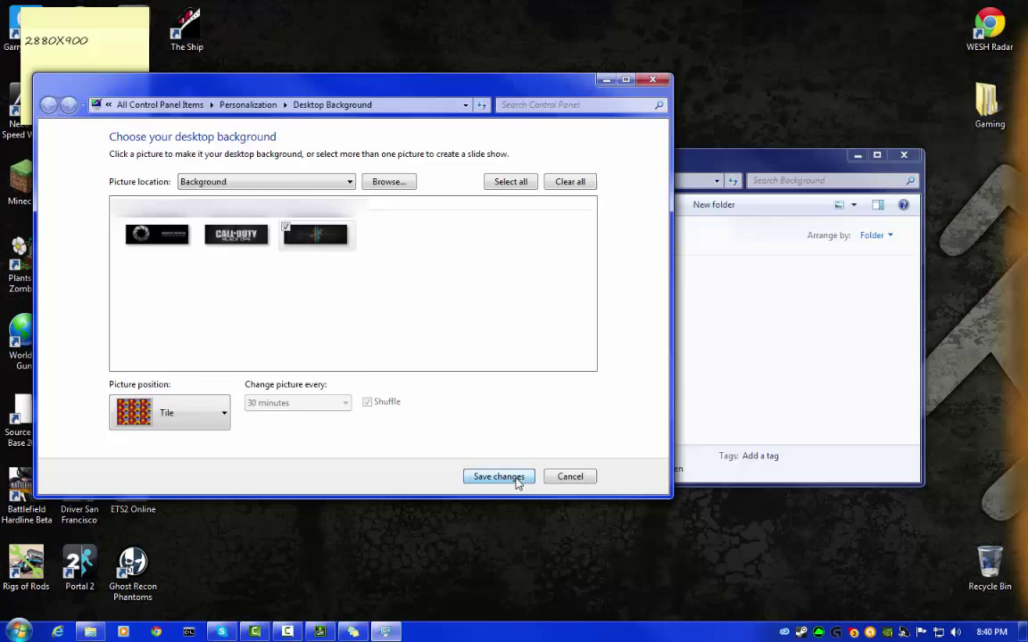
left_click(652, 82)
Step: Minimize Explorer and delete the 2880X900 sticky note from the desktop
left_click(858, 155)
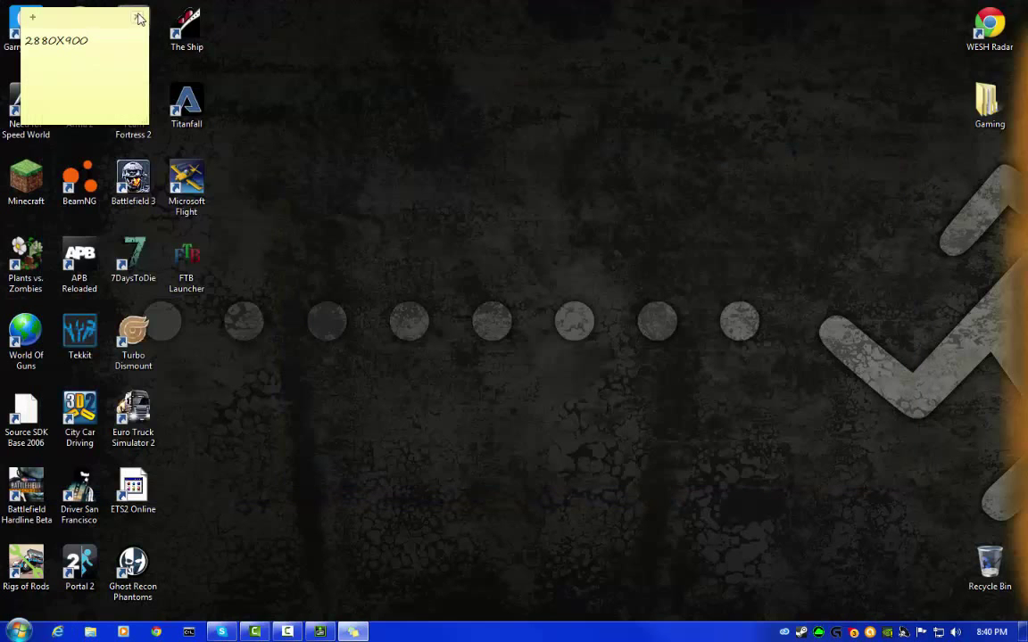
left_click(139, 18)
left_click(200, 89)
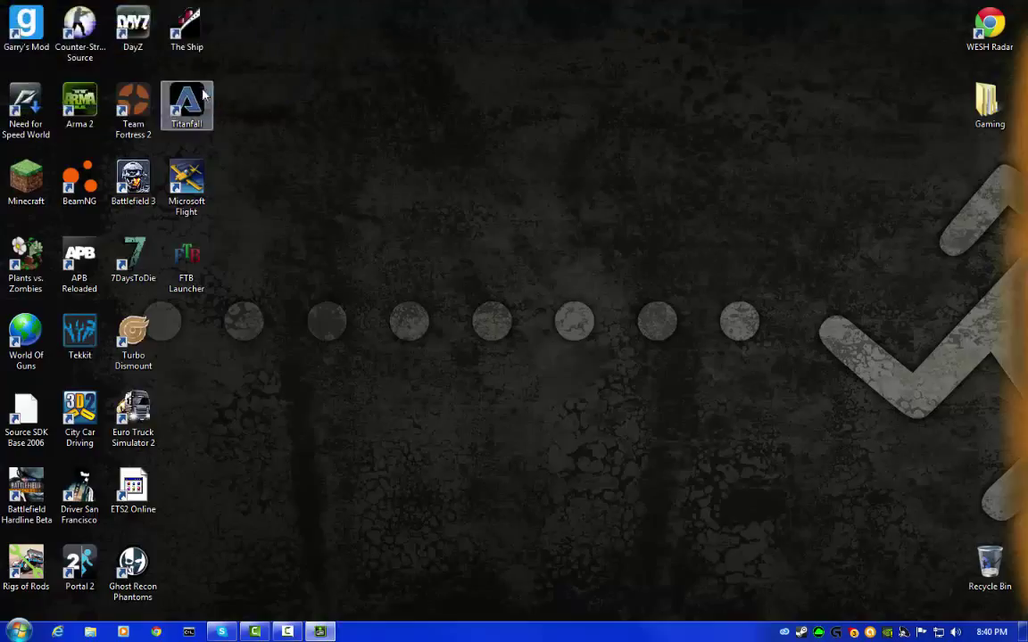